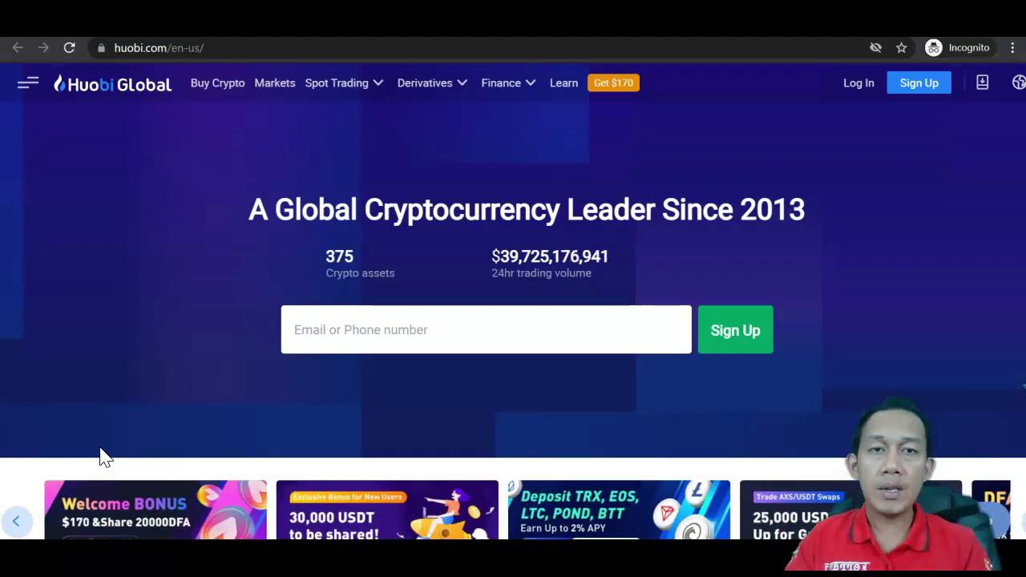
# Step: Open the Create Your Account registration page from the Huobi Global homepage
pyautogui.click(917, 84)
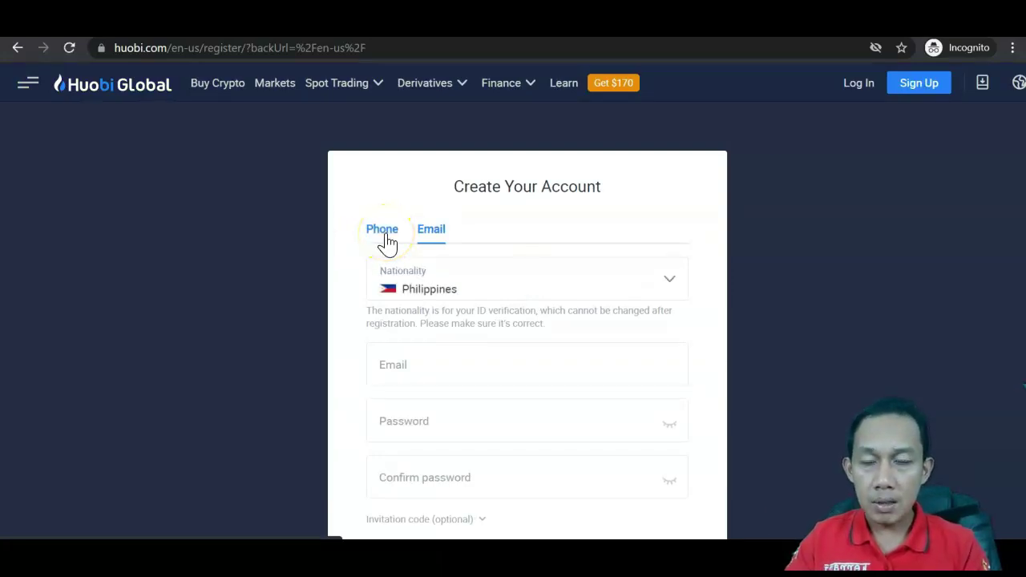
# Step: Choose email registration and fill in the saved email address
pyautogui.click(430, 242)
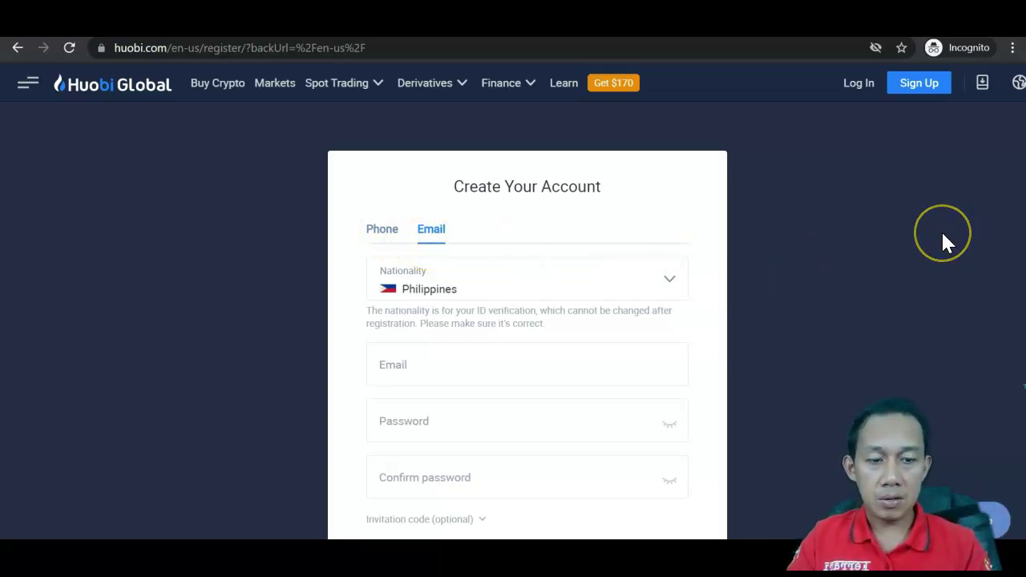
pyautogui.scroll(-1, 943, 237)
pyautogui.scroll(-1, 942, 235)
pyautogui.scroll(-1, 942, 236)
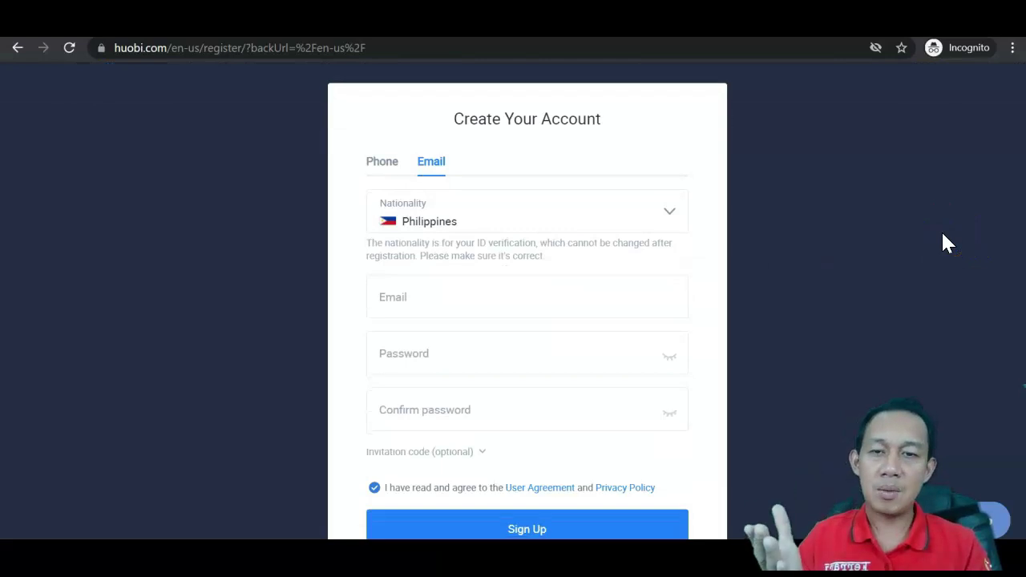
pyautogui.click(466, 276)
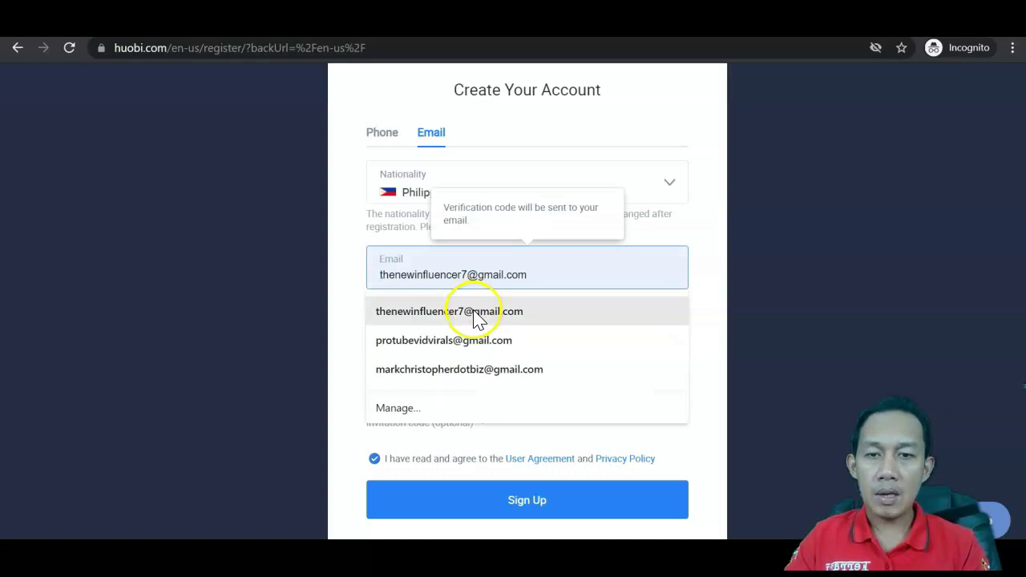
pyautogui.click(474, 314)
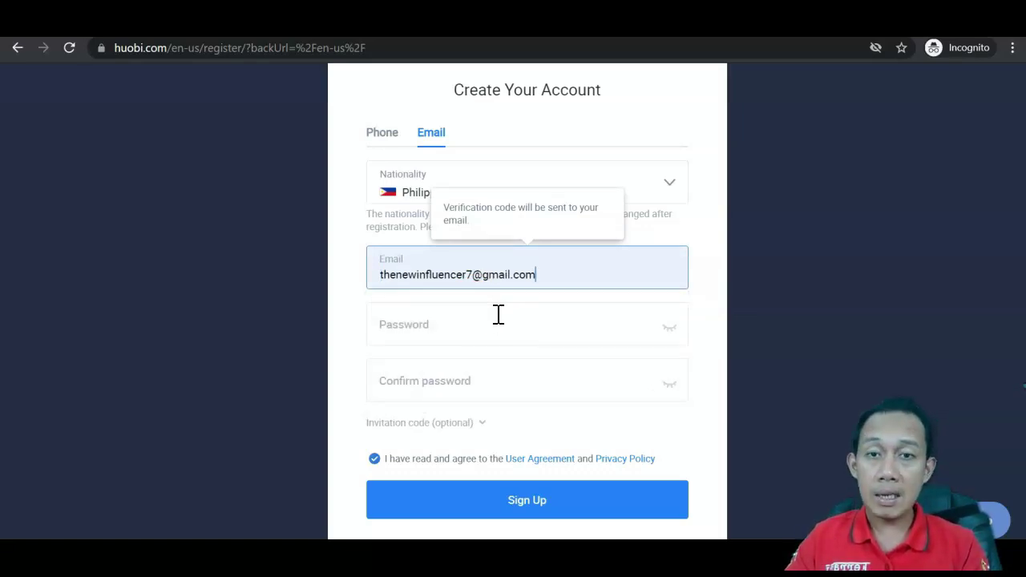
# Step: Enter the account password, reveal it to verify, and sign in
pyautogui.click(498, 323)
pyautogui.write('..')
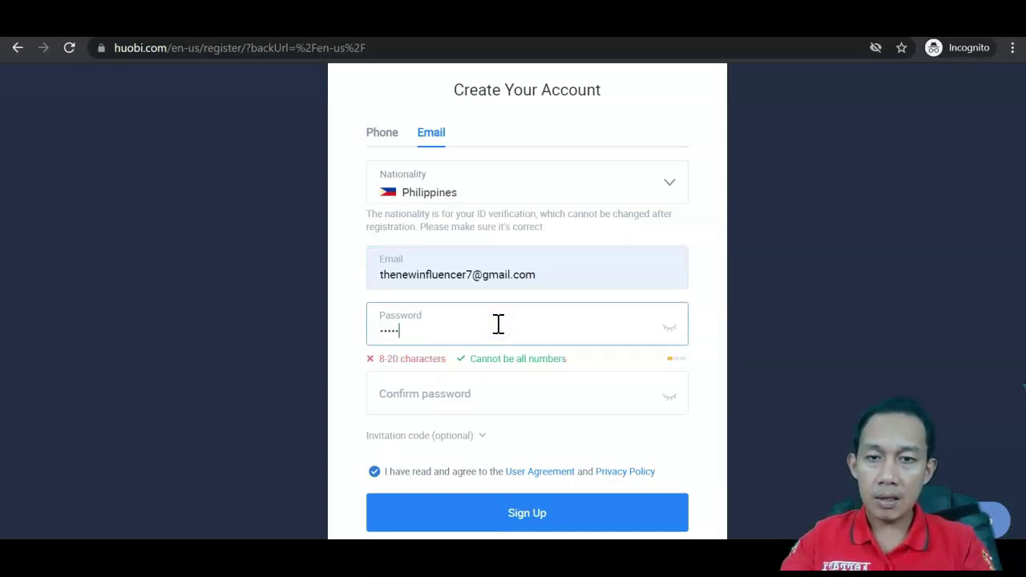
pyautogui.click(670, 327)
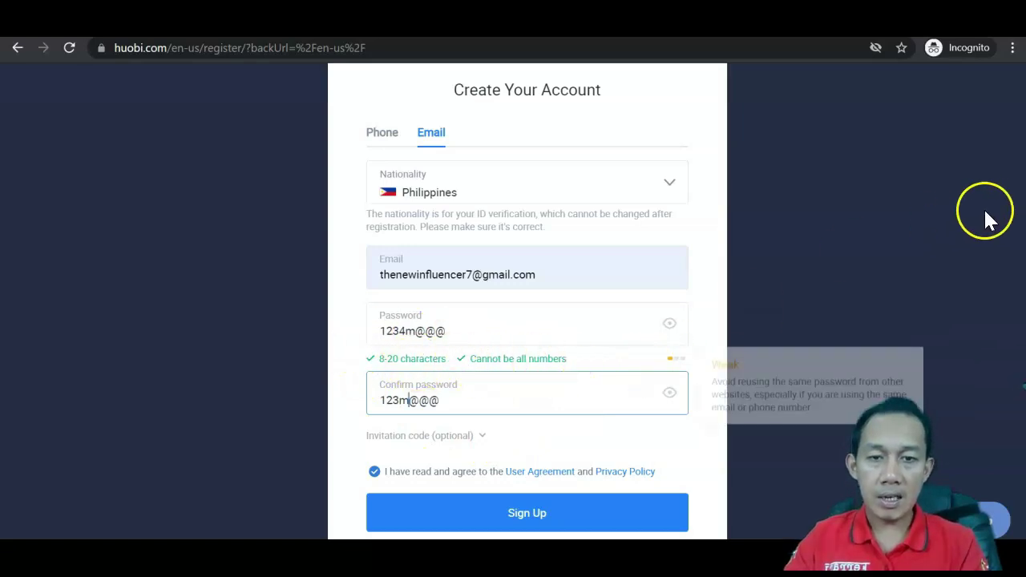
pyautogui.scroll(-2, 617, 400)
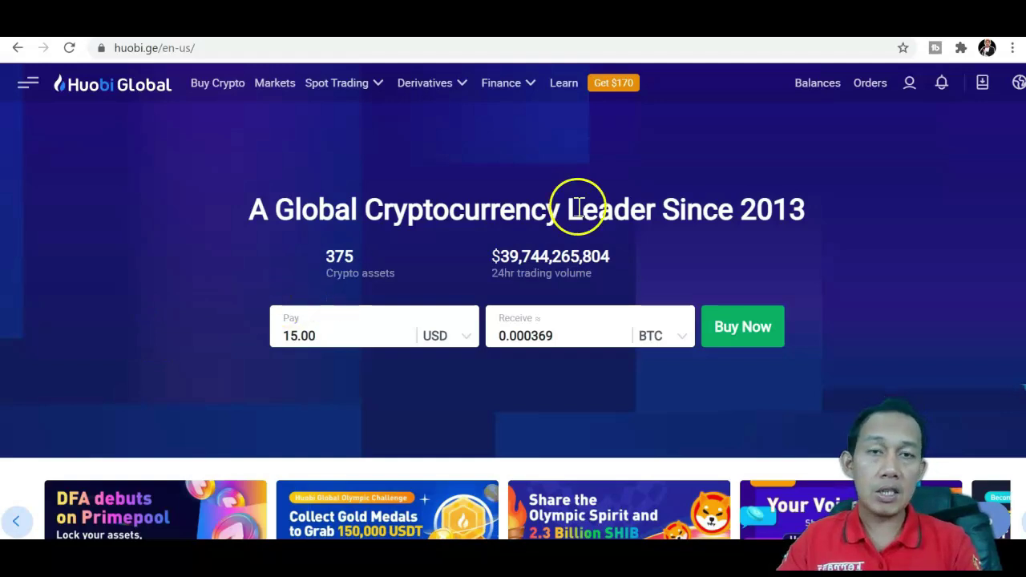
pyautogui.moveTo(904, 84)
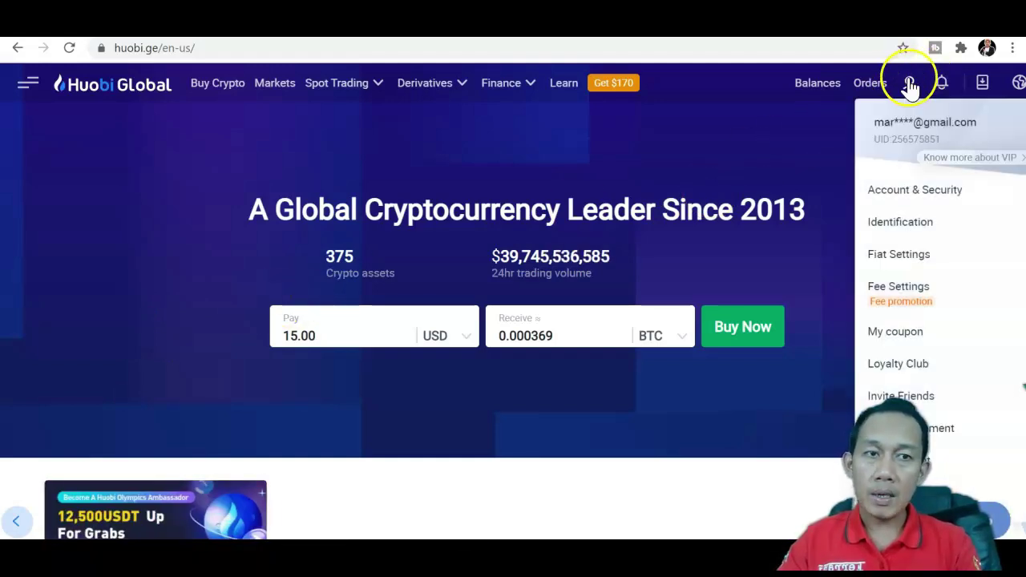
# Step: Go to Account & Security and dismiss the security reminder with Not now
pyautogui.click(899, 209)
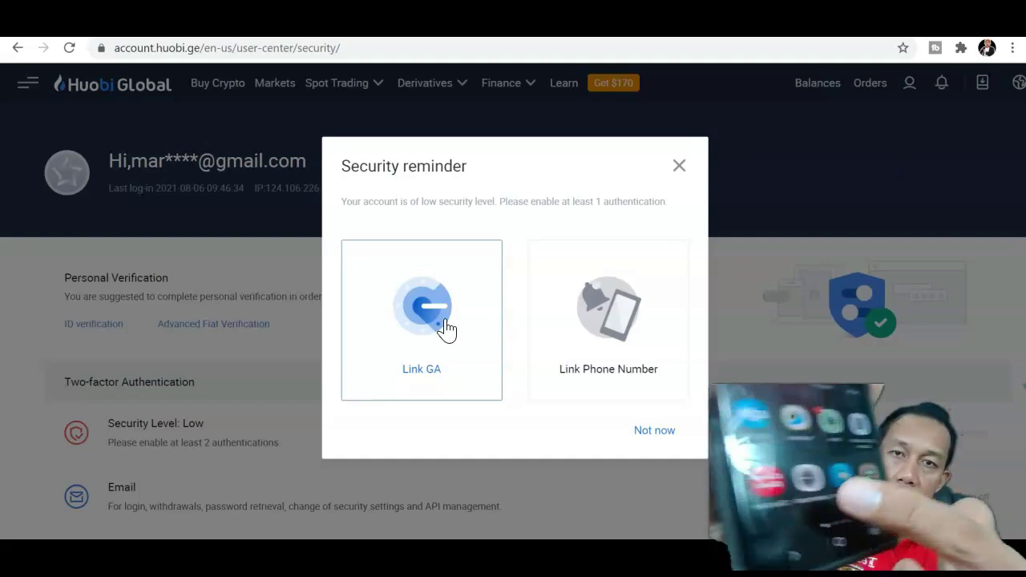
pyautogui.click(409, 309)
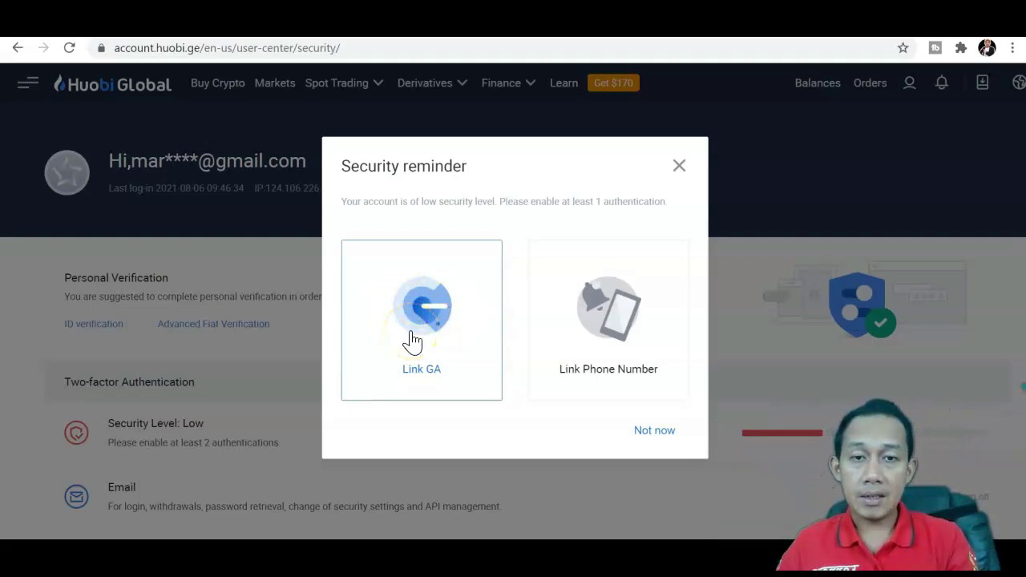
pyautogui.click(553, 324)
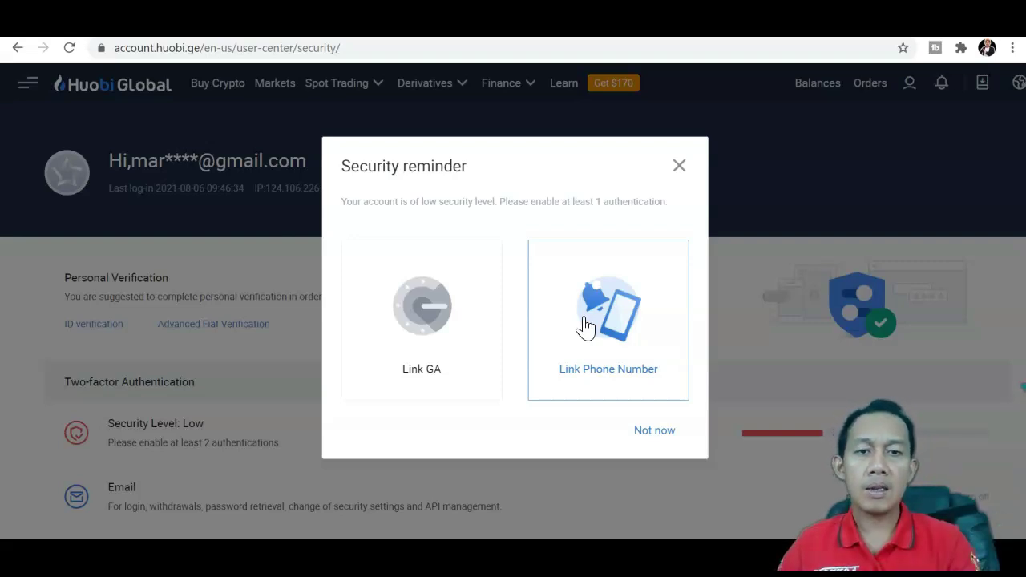
pyautogui.click(644, 434)
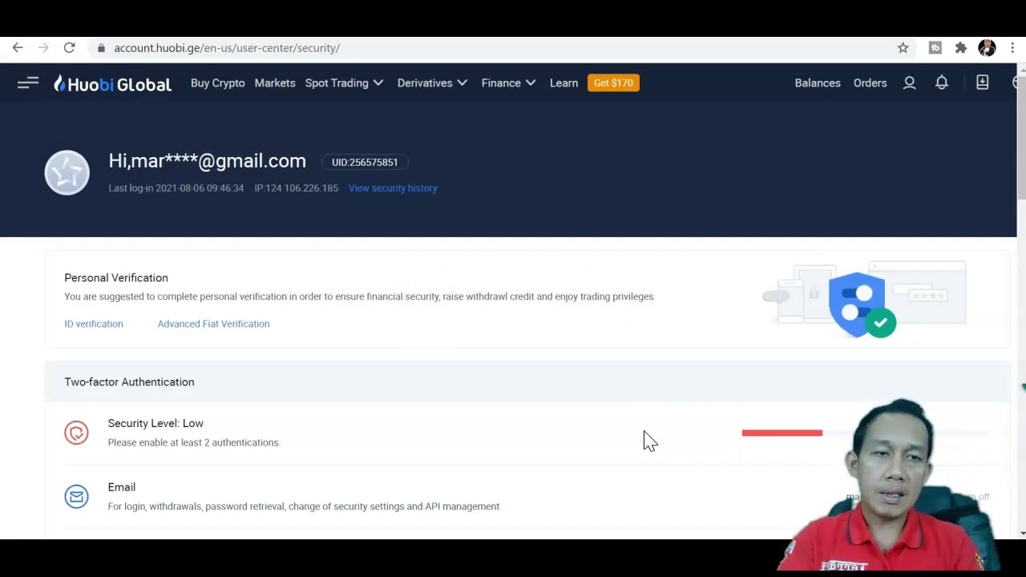
pyautogui.moveTo(1018, 194); pyautogui.dragTo(1019, 222)
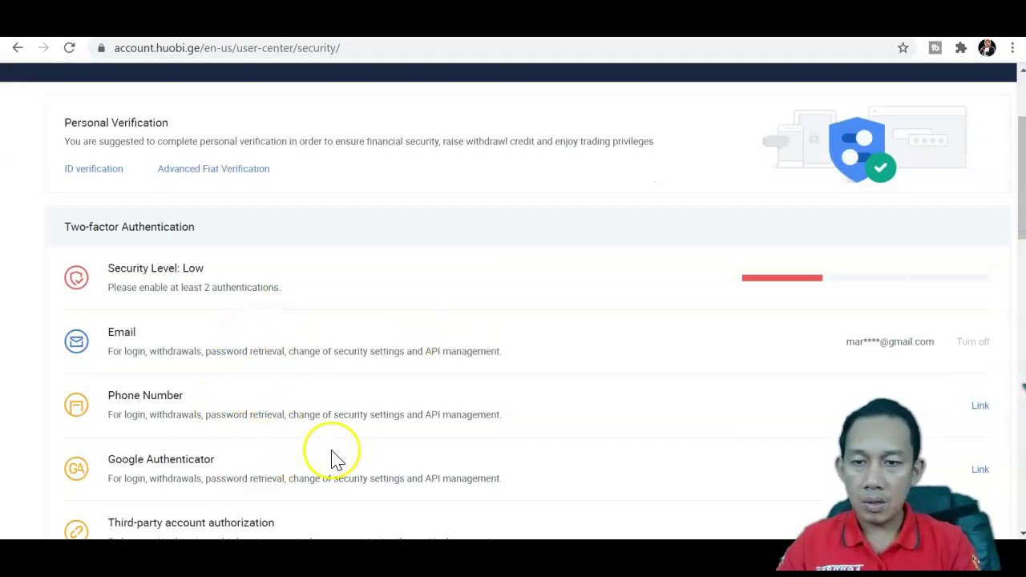
pyautogui.moveTo(1020, 211); pyautogui.dragTo(1019, 250)
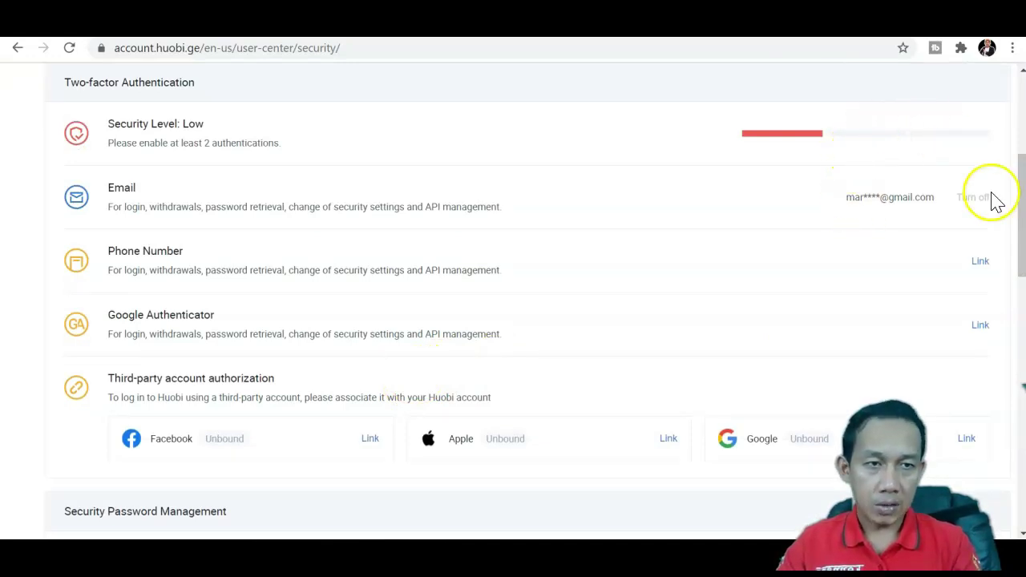
pyautogui.moveTo(1018, 222); pyautogui.dragTo(1020, 314)
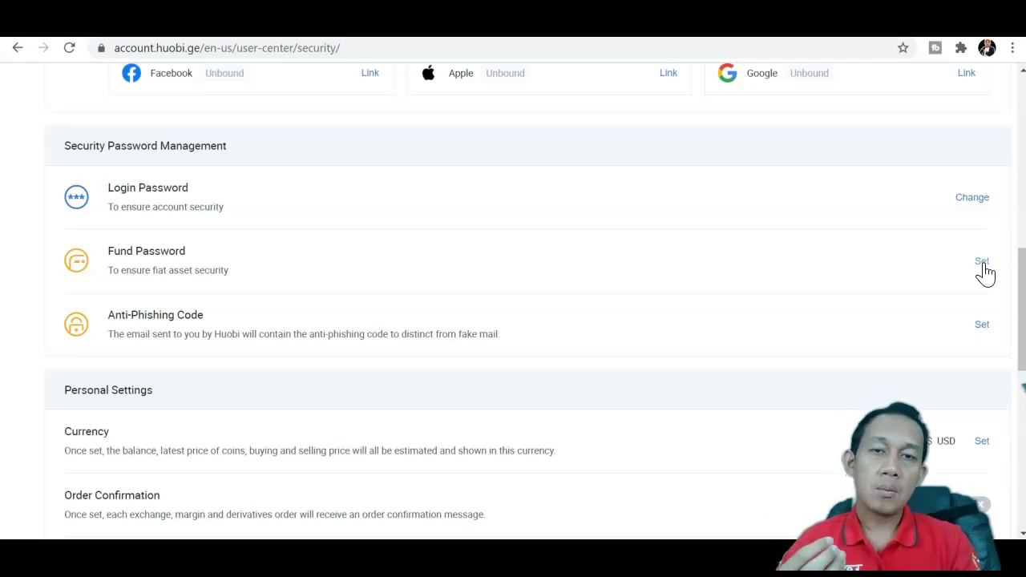
pyautogui.click(979, 329)
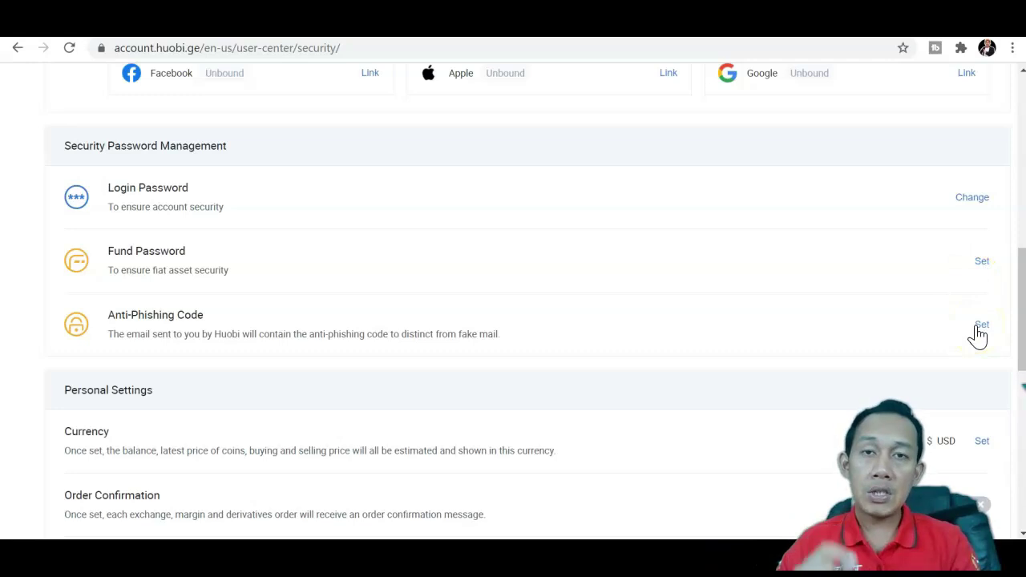
pyautogui.moveTo(977, 325); pyautogui.dragTo(902, 327)
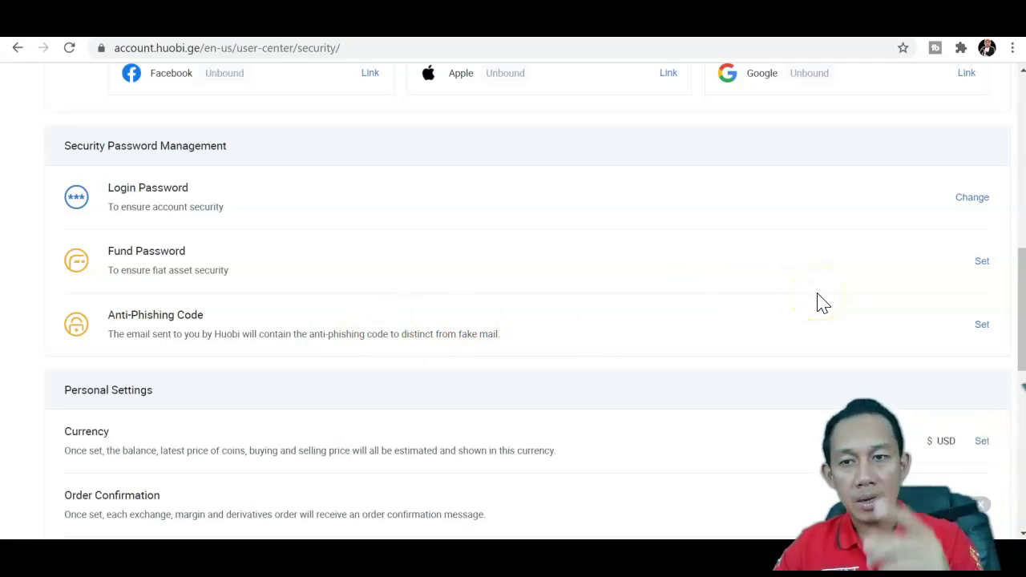
pyautogui.moveTo(1021, 311); pyautogui.dragTo(1022, 356)
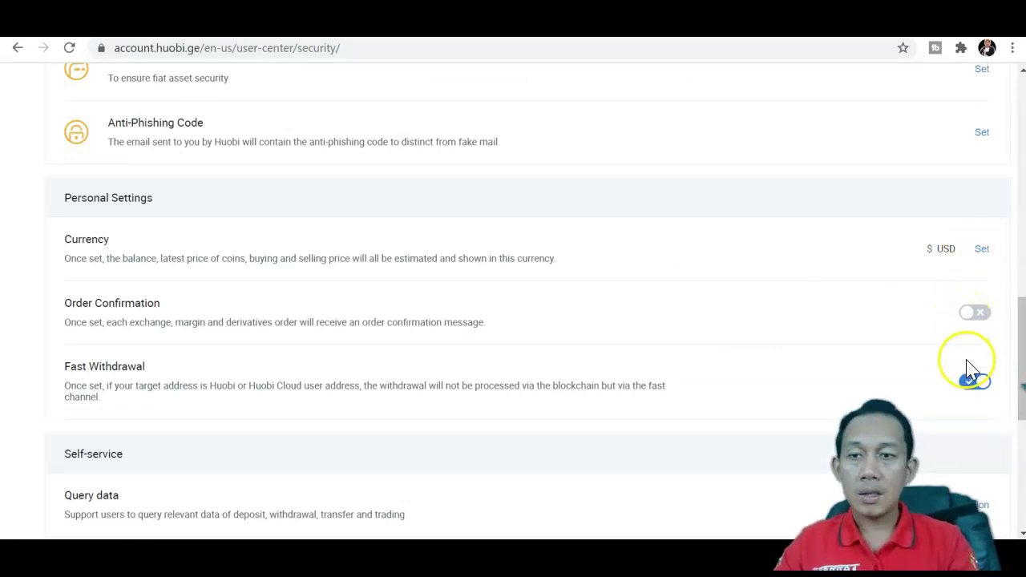
pyautogui.moveTo(1020, 351); pyautogui.dragTo(1022, 113)
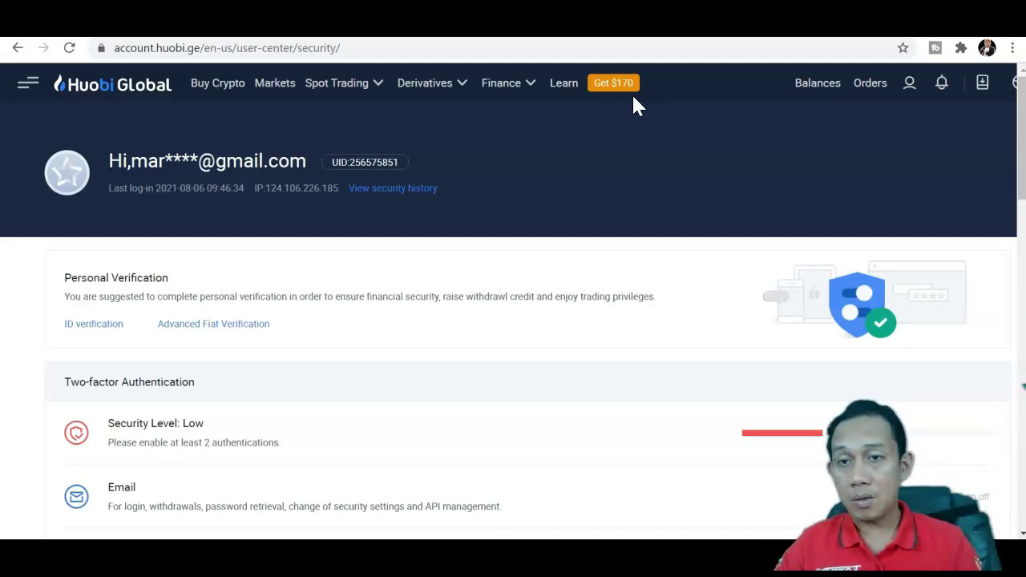
# Step: Browse the Spot Trading and Derivatives menu options
pyautogui.click(346, 89)
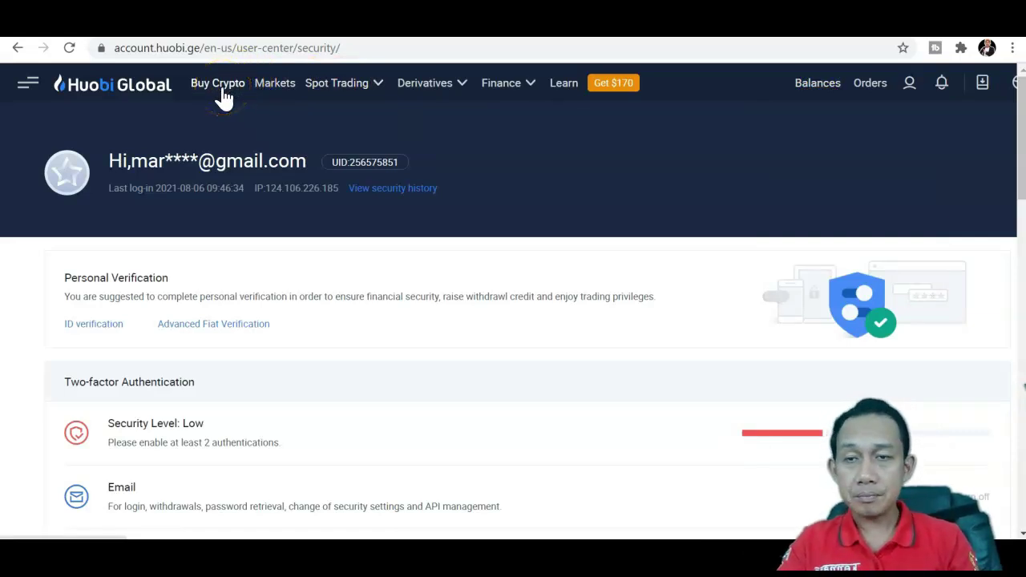
pyautogui.click(278, 93)
pyautogui.click(374, 84)
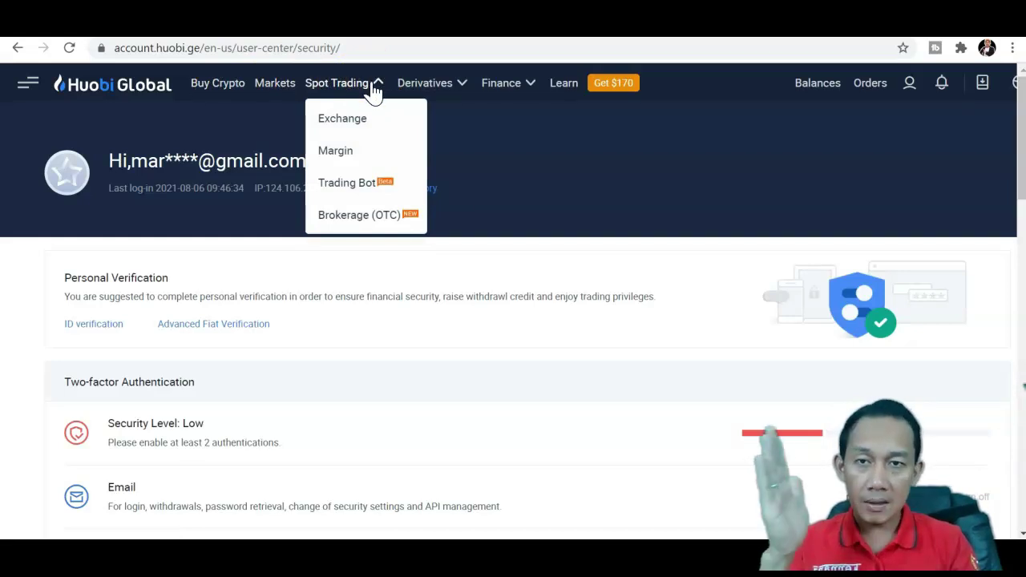
pyautogui.click(346, 120)
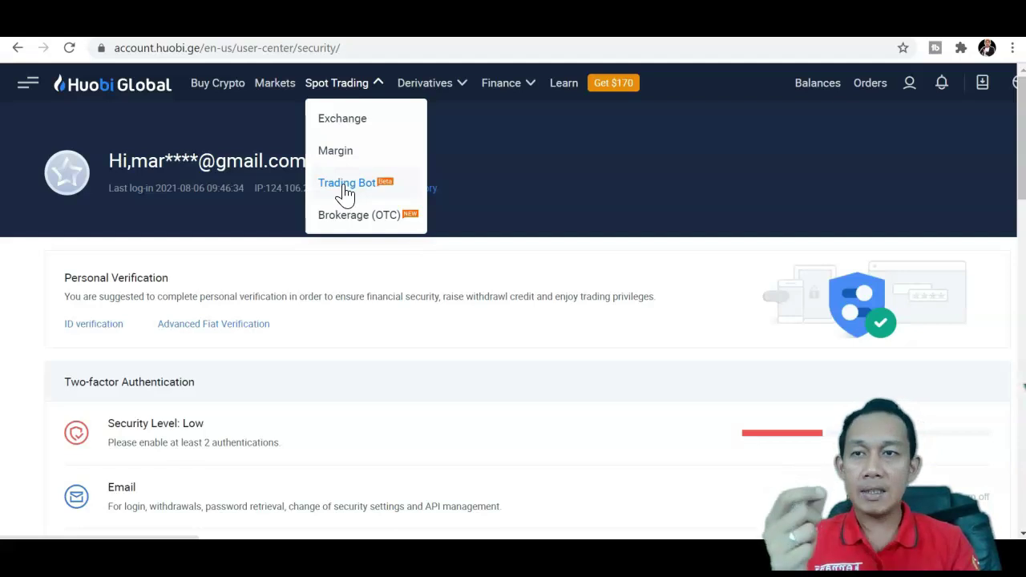
pyautogui.click(340, 216)
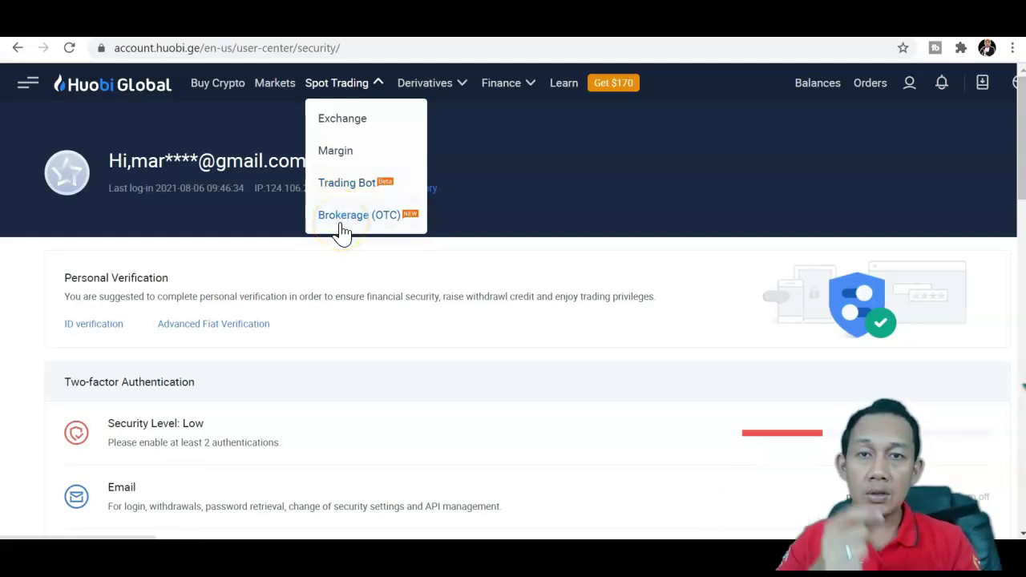
pyautogui.moveTo(439, 100)
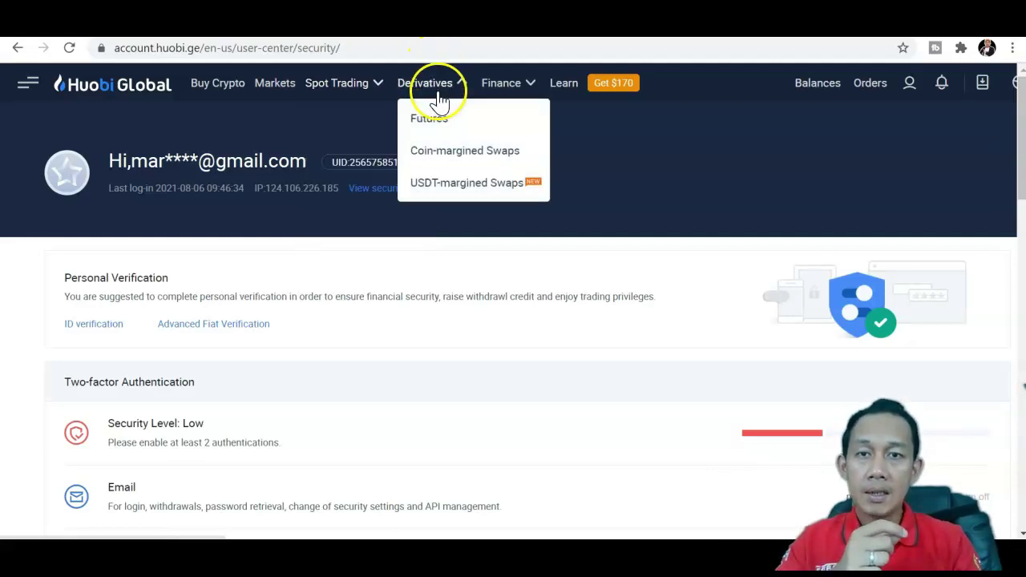
pyautogui.click(442, 160)
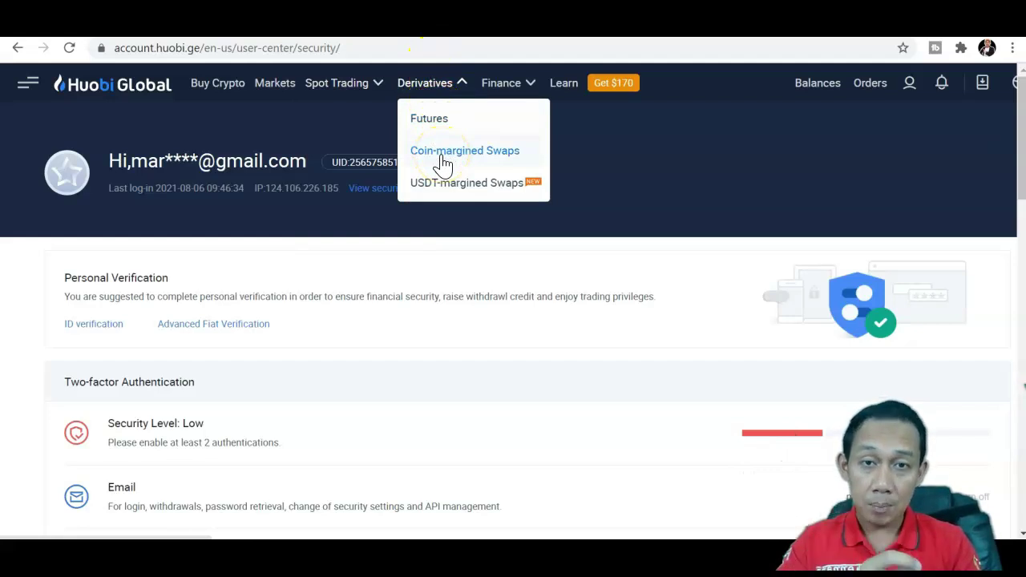
pyautogui.click(435, 186)
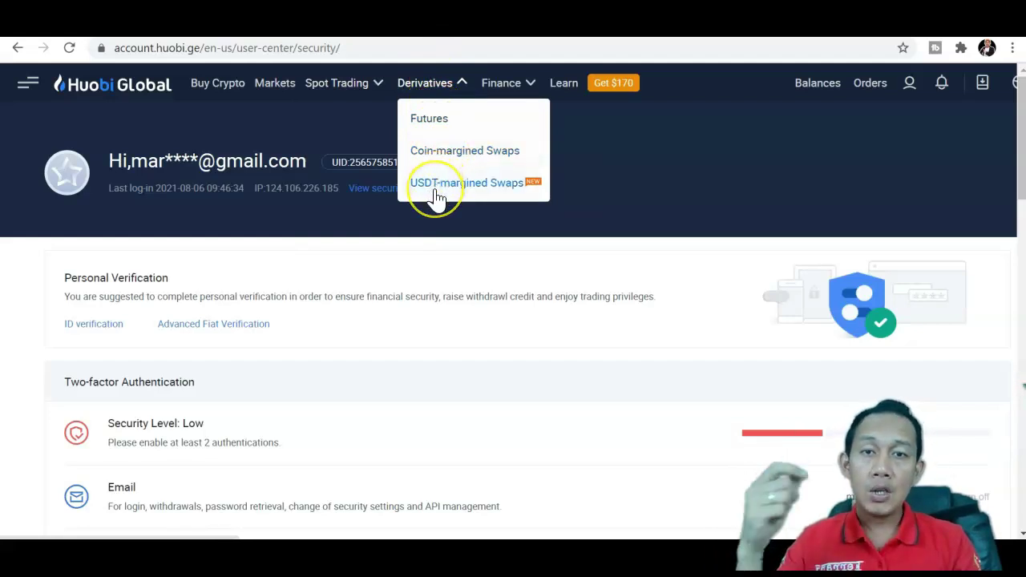
# Step: Review the Finance product options
pyautogui.click(530, 87)
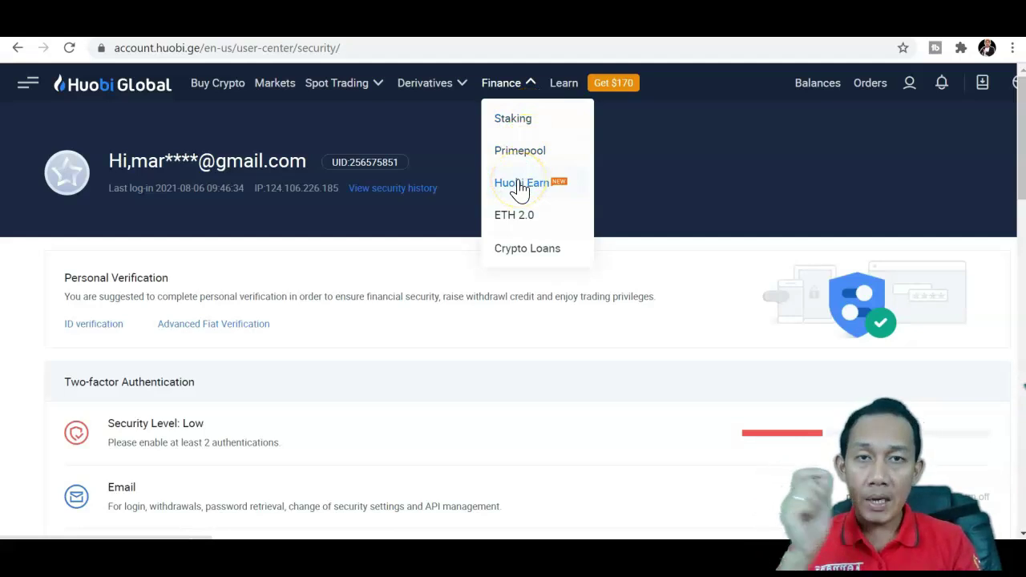
pyautogui.click(514, 219)
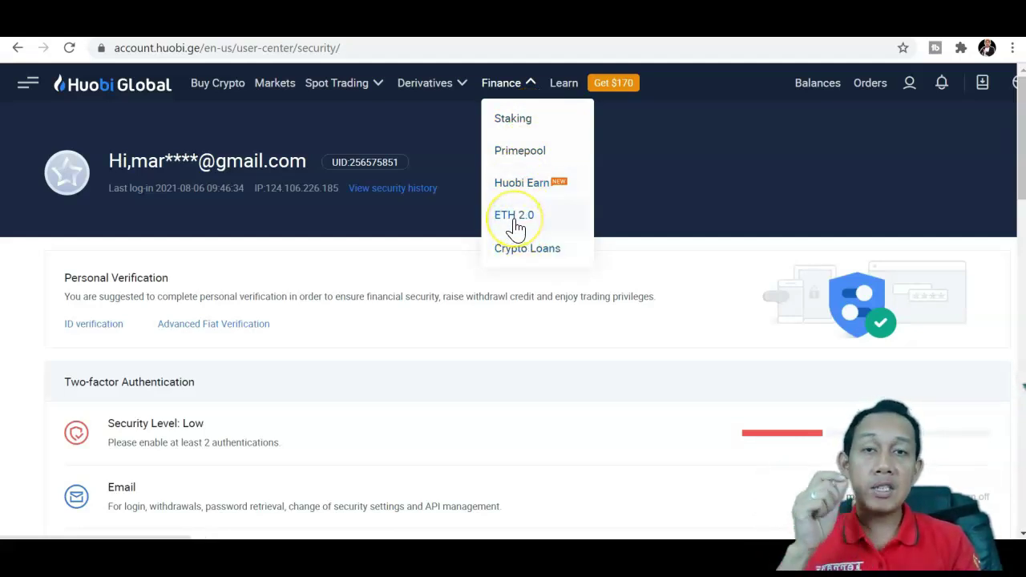
pyautogui.click(521, 256)
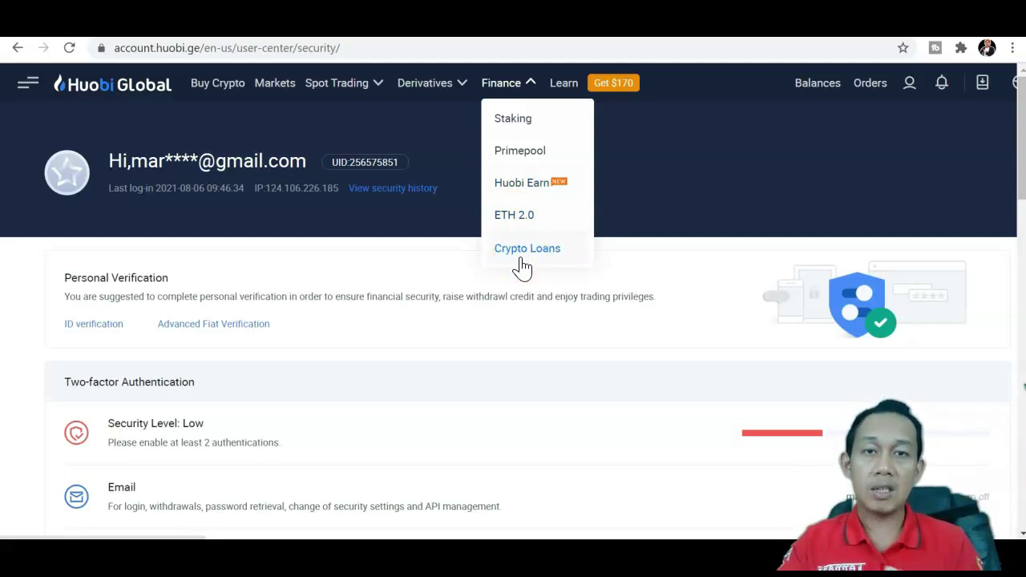
pyautogui.click(609, 193)
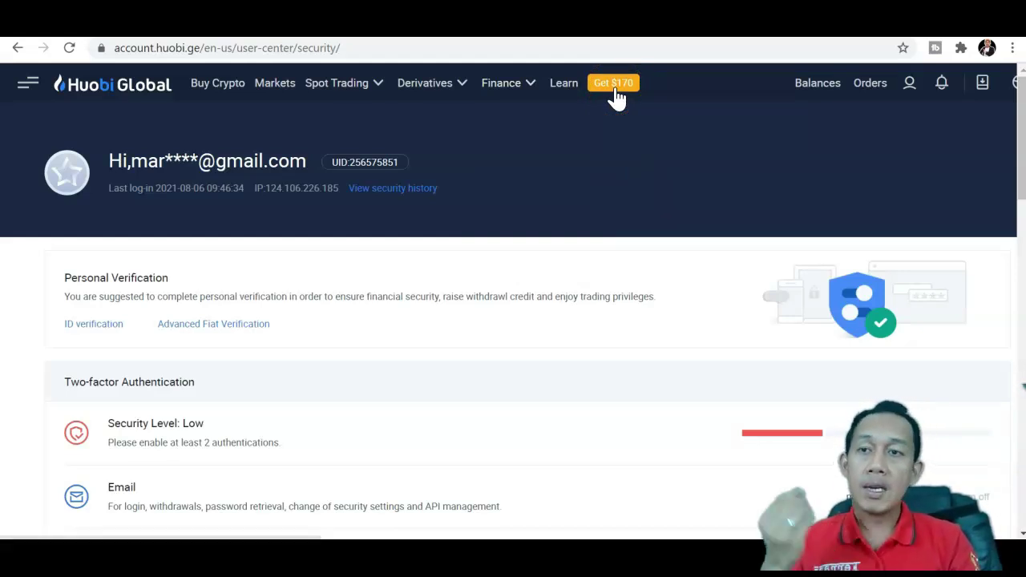
# Step: Go to Balances > Exchange Account for deposits and withdrawals
pyautogui.click(706, 90)
pyautogui.moveTo(832, 84)
pyautogui.click(812, 134)
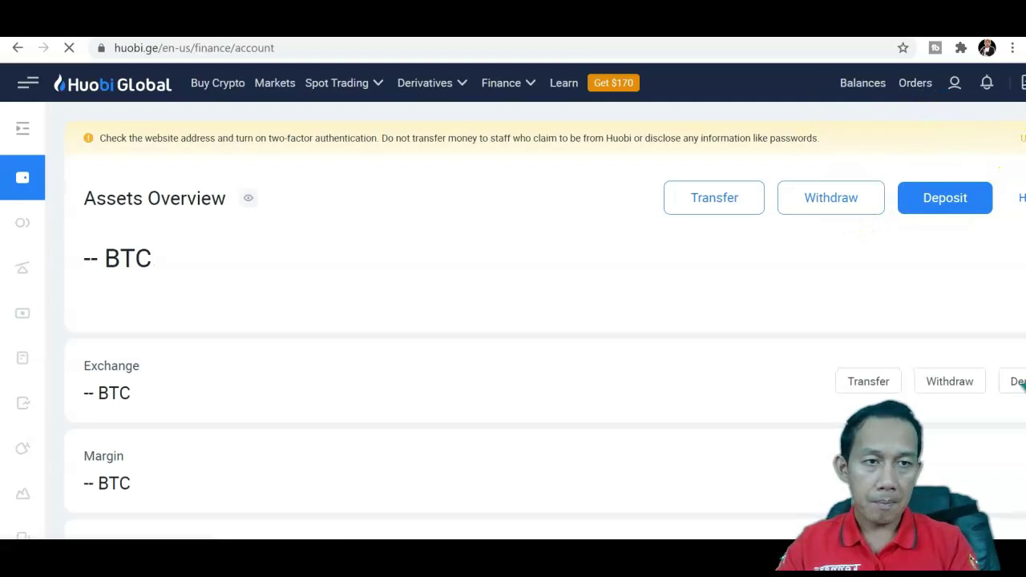
# Step: Start a deposit and switch the USDT deposit chain to TRC20
pyautogui.click(915, 214)
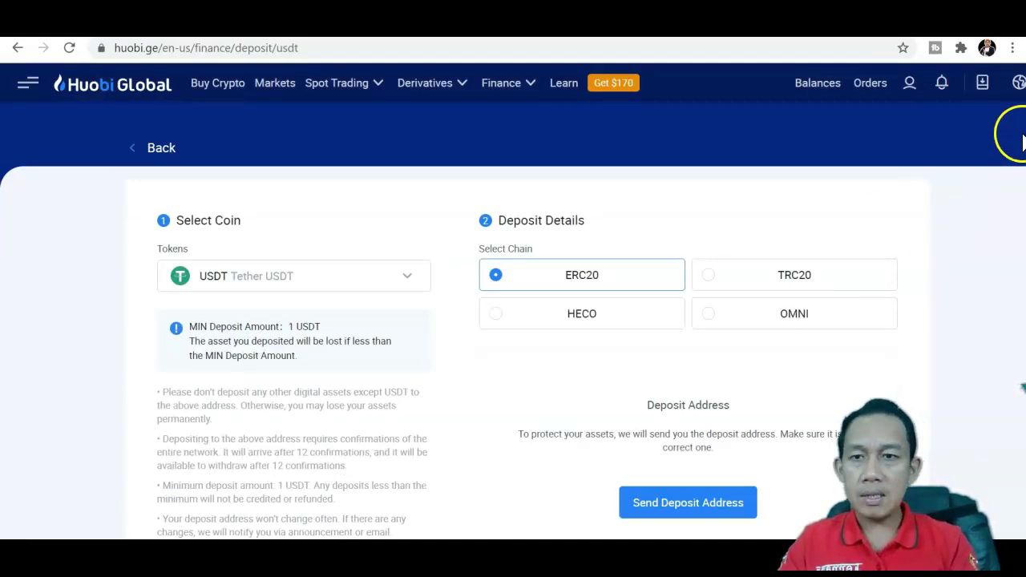
pyautogui.click(290, 299)
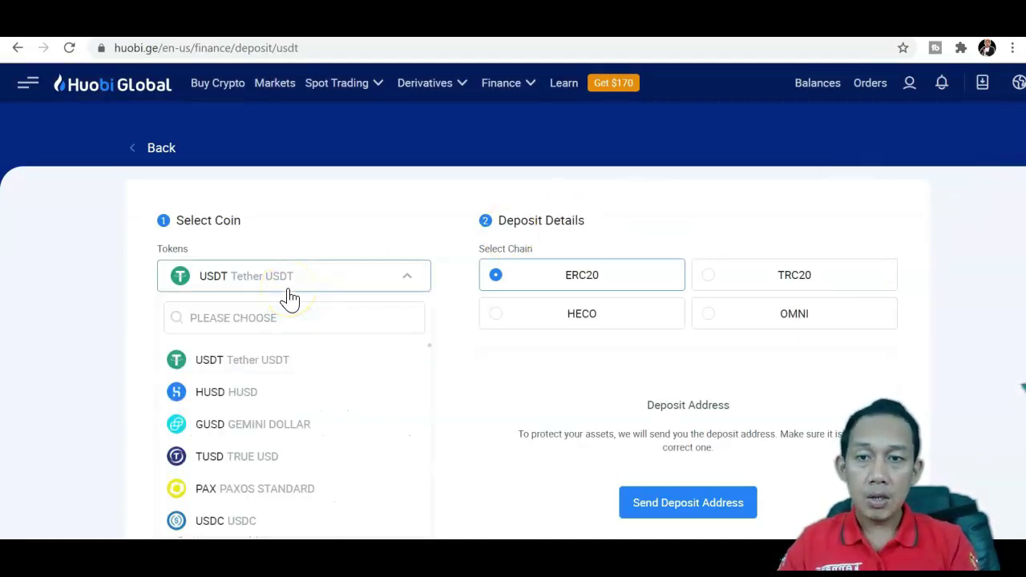
pyautogui.click(481, 304)
pyautogui.click(720, 282)
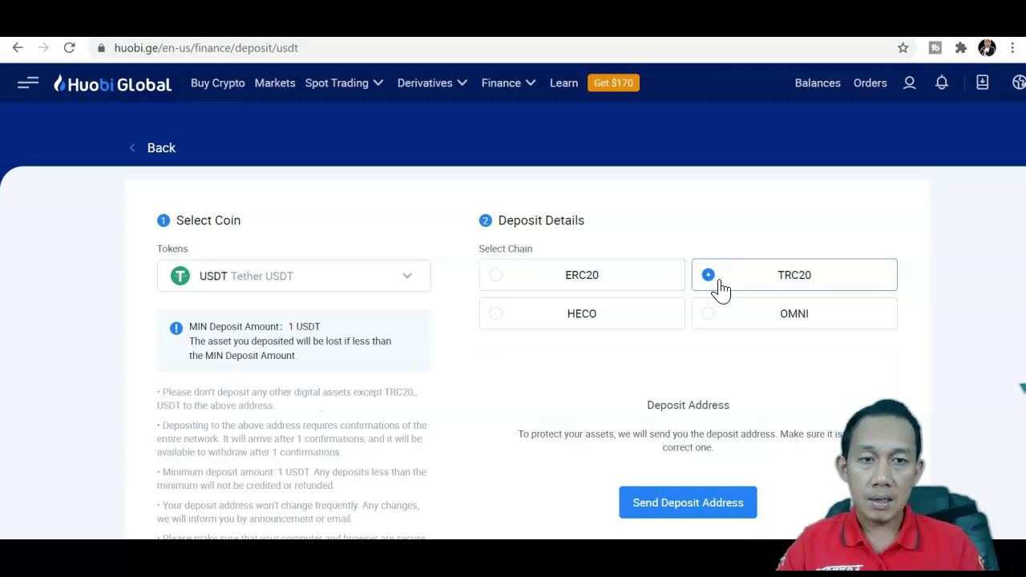
pyautogui.click(731, 335)
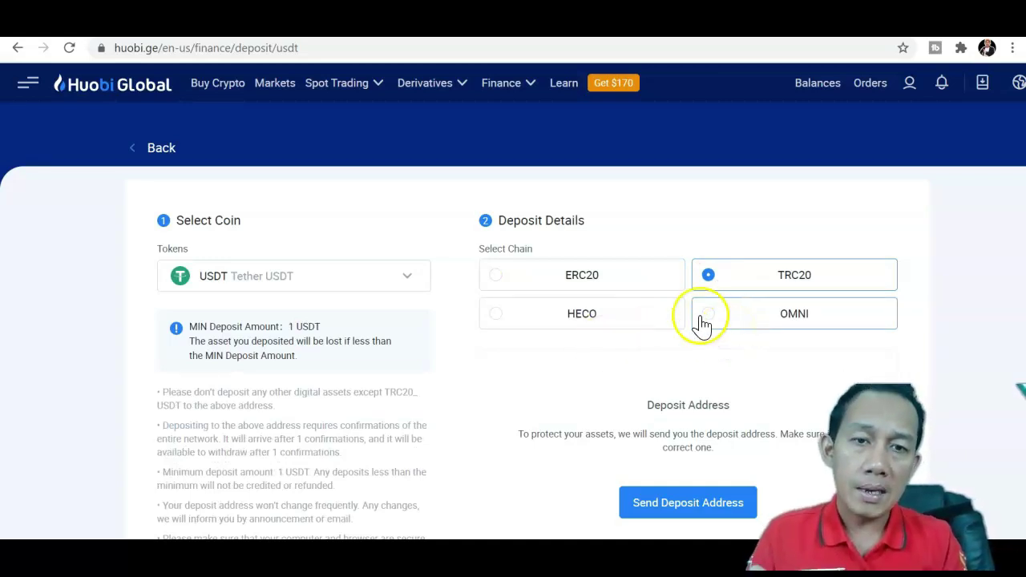
pyautogui.scroll(-2, 790, 319)
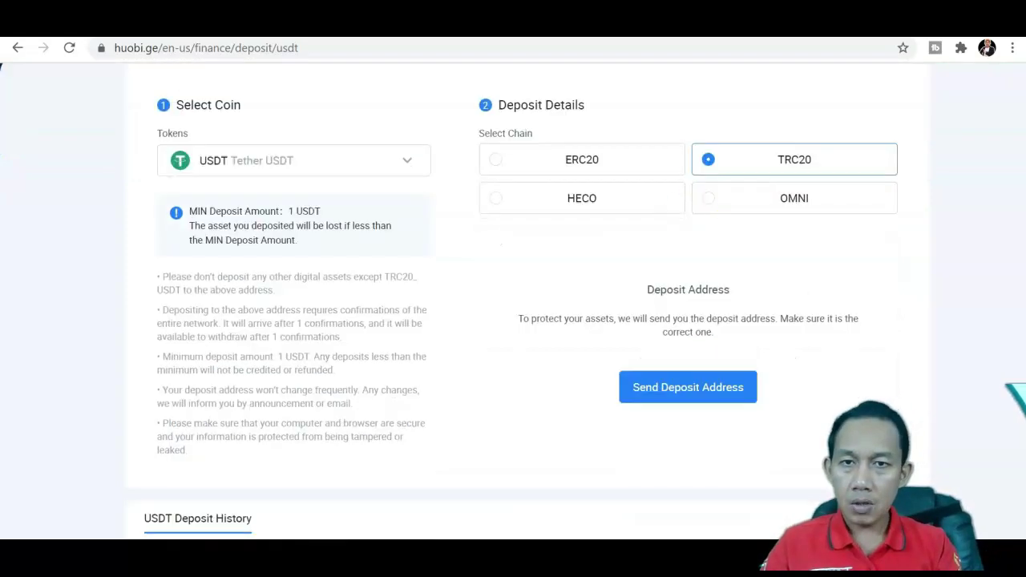
# Step: Change the deposit coin to USDC on the ERC20 chain
pyautogui.click(390, 173)
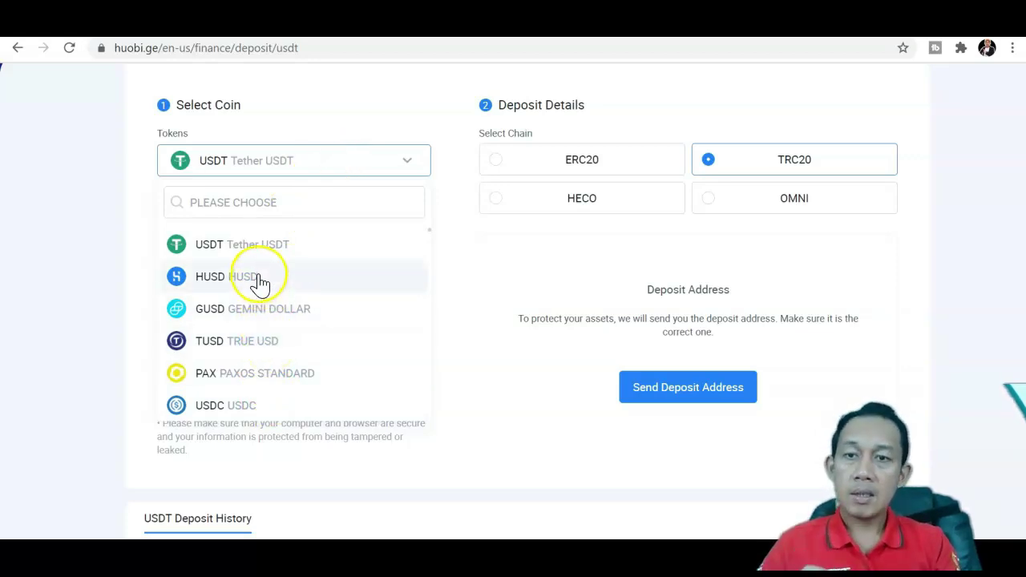
pyautogui.click(247, 409)
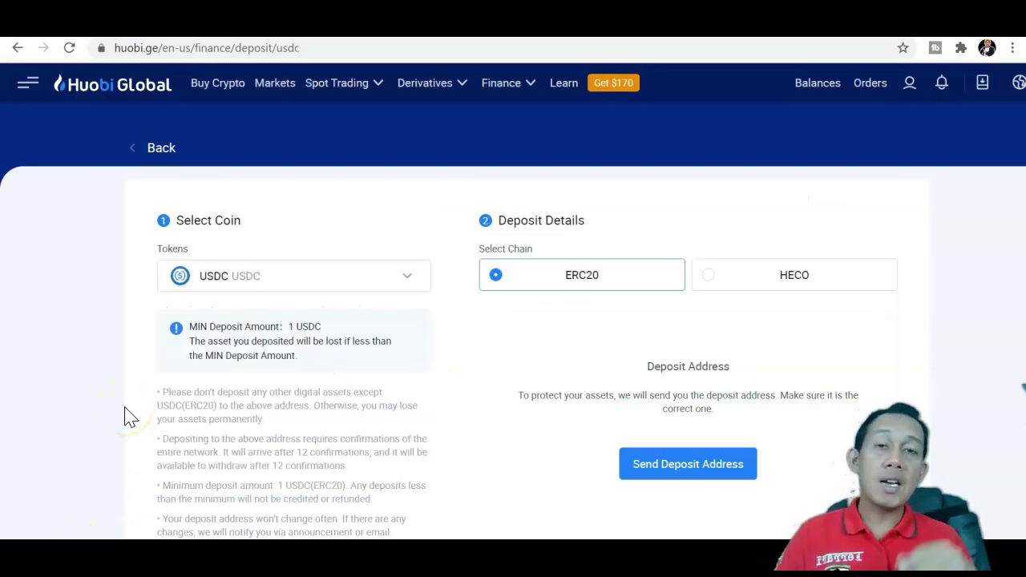
pyautogui.click(296, 280)
pyautogui.click(298, 282)
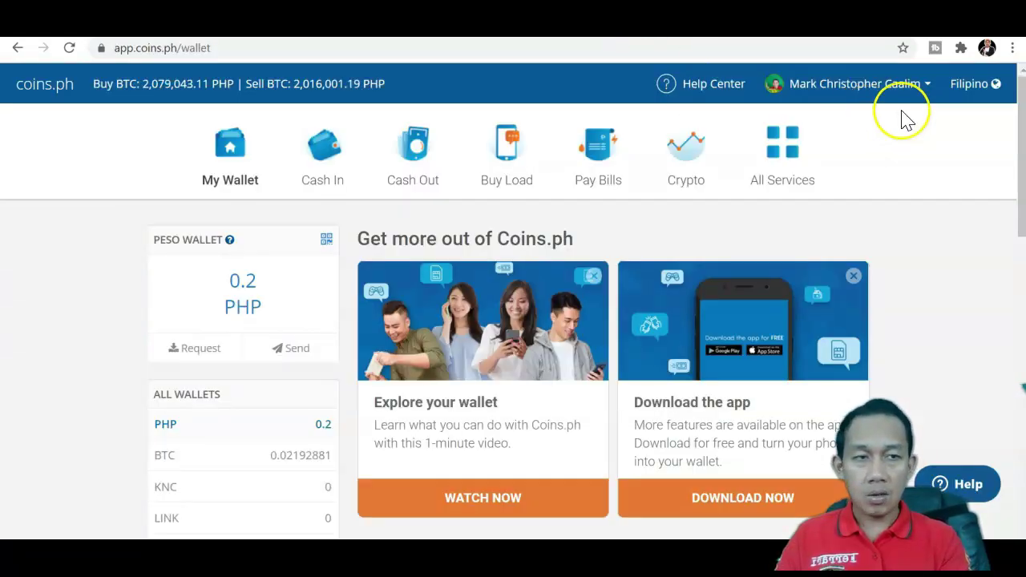
# Step: Scroll the Coins.ph wallet list and show the XRP wallet with 0.085633 XRP
pyautogui.moveTo(1019, 161); pyautogui.dragTo(1015, 195)
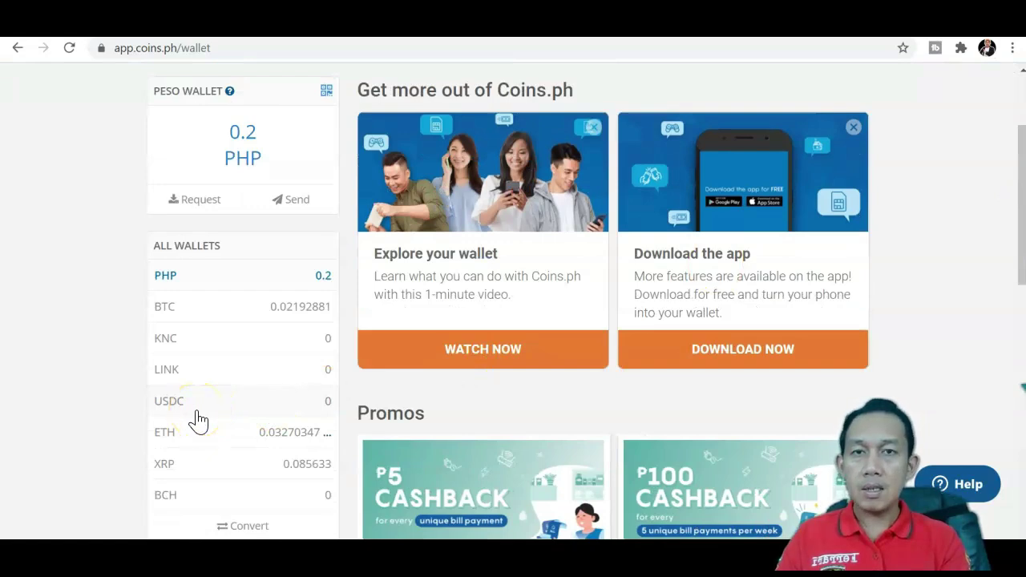
pyautogui.click(201, 386)
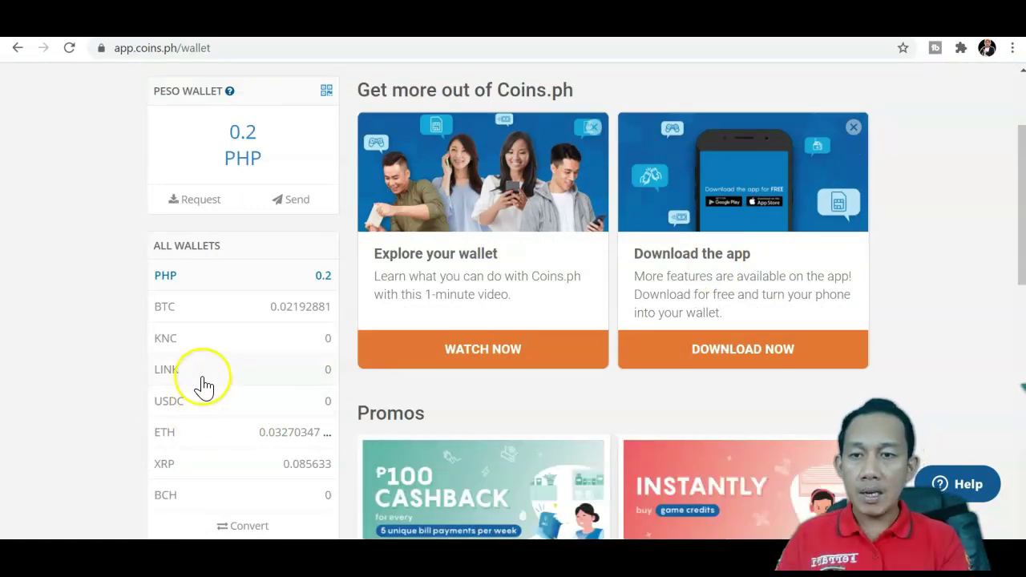
pyautogui.click(214, 473)
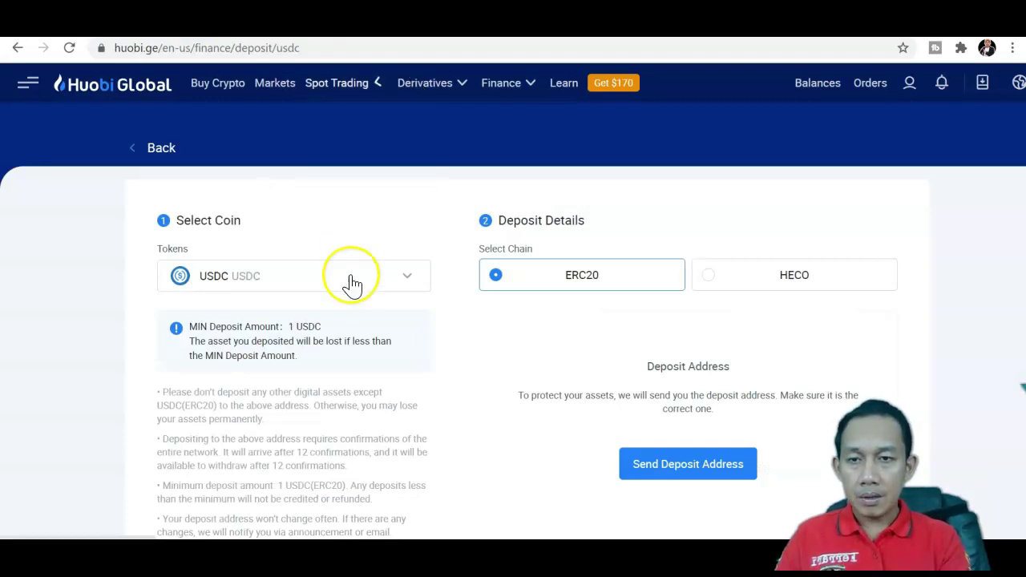
pyautogui.click(351, 289)
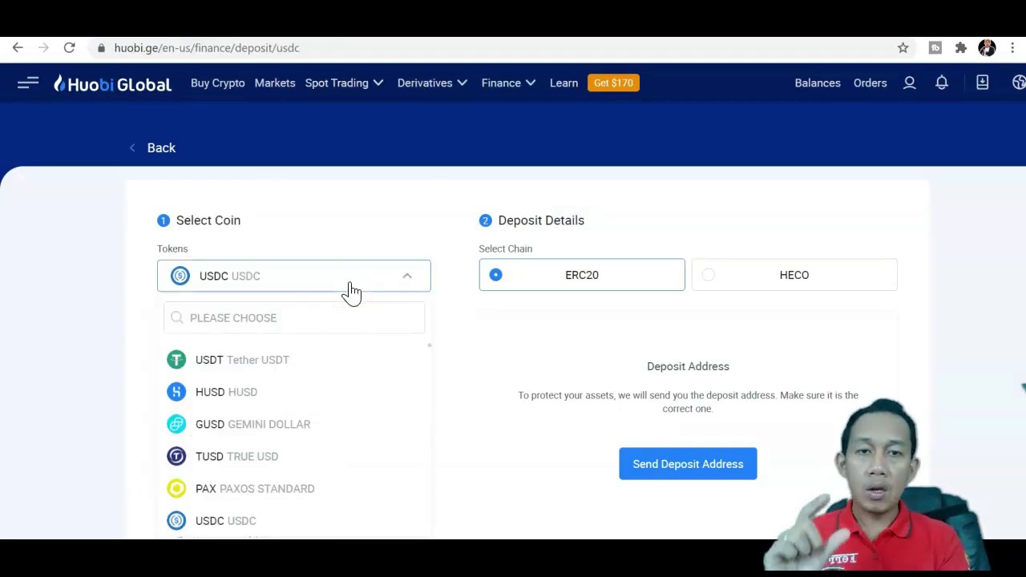
# Step: Switch the Huobi deposit coin to USDT
pyautogui.click(419, 270)
pyautogui.click(525, 280)
pyautogui.click(405, 287)
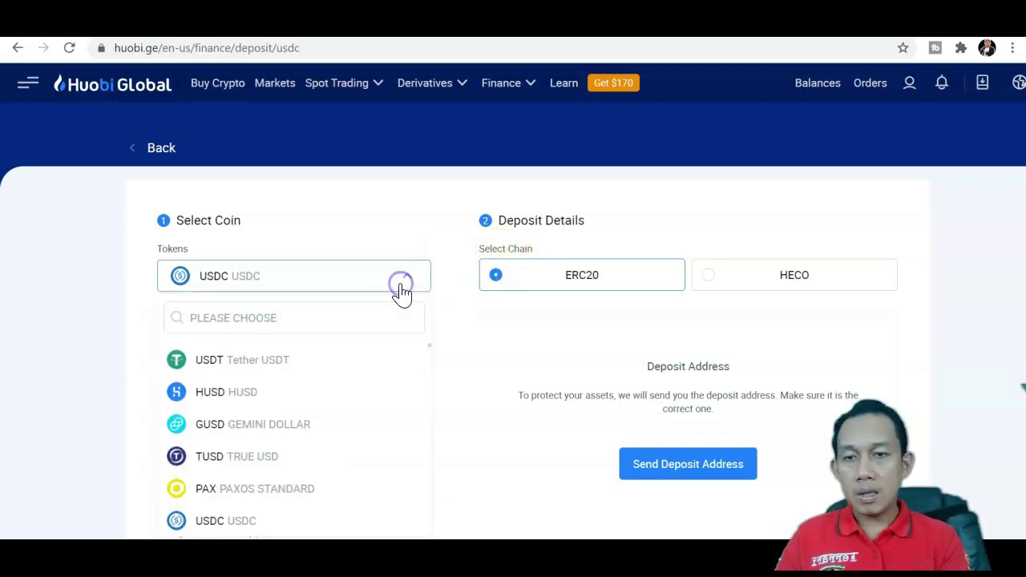
pyautogui.click(335, 371)
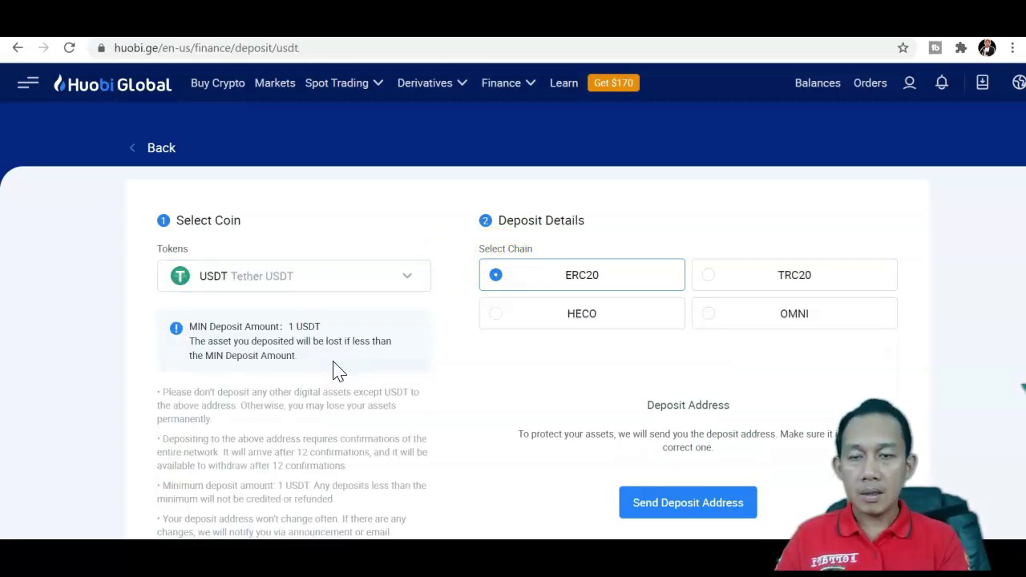
# Step: Search 'XRP', select XRP, and generate its deposit address and destination tag
pyautogui.click(325, 287)
pyautogui.click(293, 319)
pyautogui.write('XR')
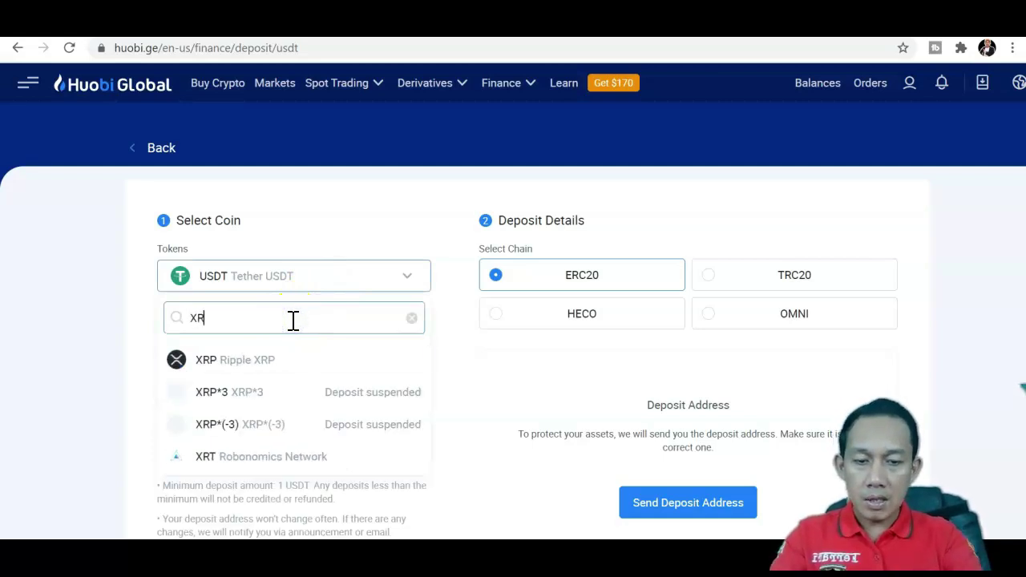
pyautogui.write('P')
pyautogui.click(264, 362)
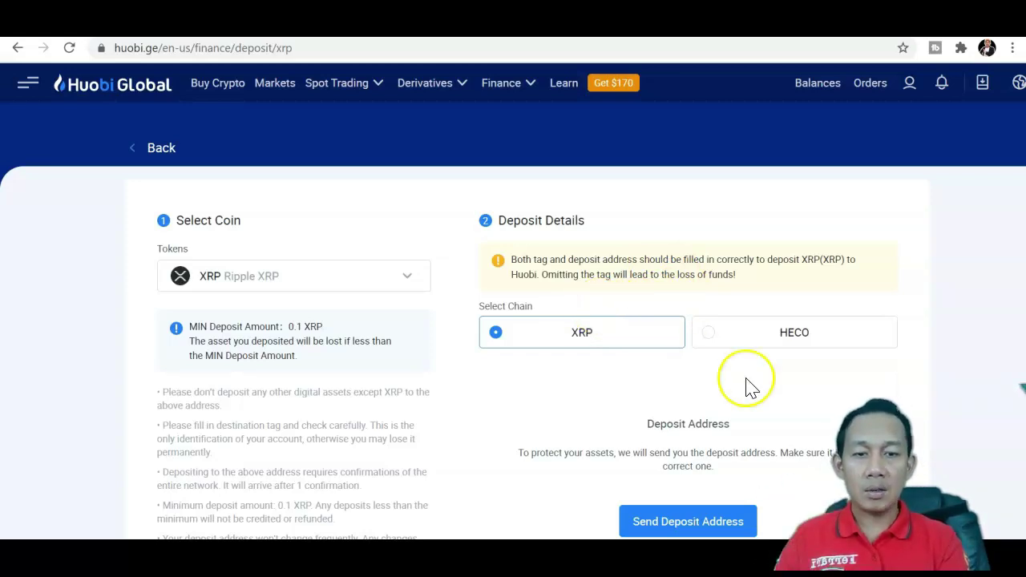
pyautogui.scroll(-2, 1010, 241)
pyautogui.click(723, 396)
pyautogui.click(653, 405)
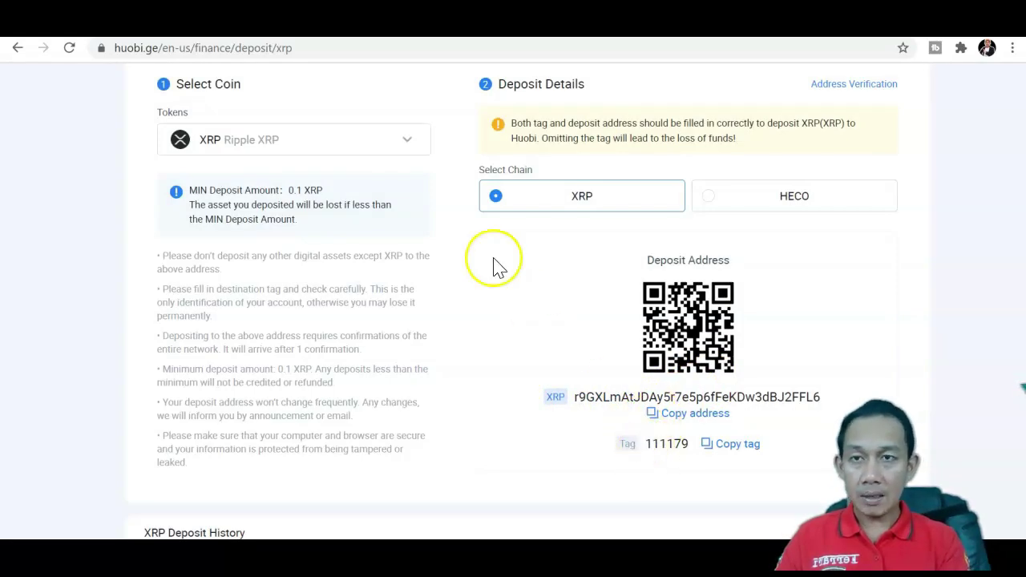
pyautogui.click(293, 139)
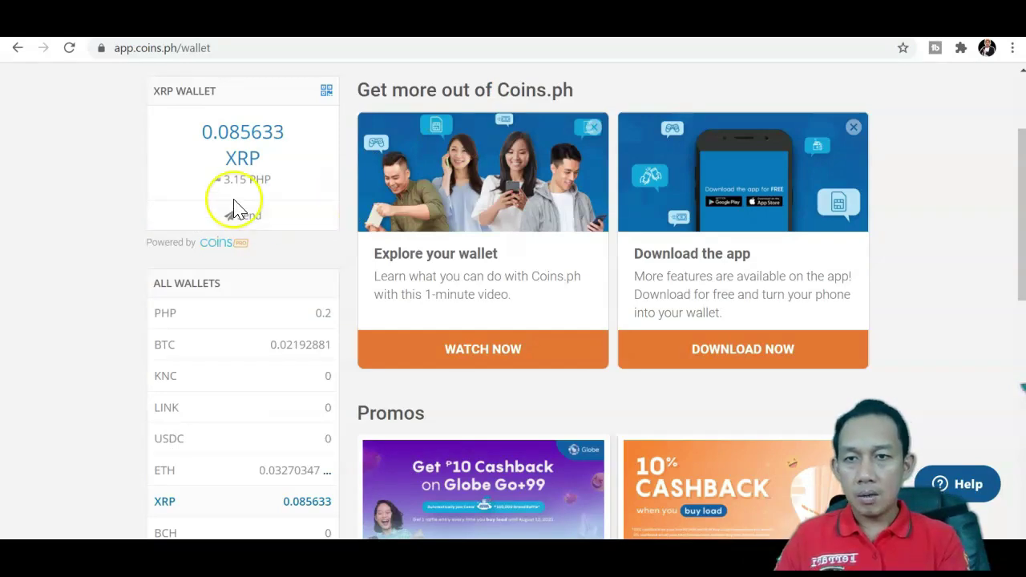
# Step: Bring up the Coins.ph XRP Send Money form, then return to the Huobi deposit page
pyautogui.click(240, 222)
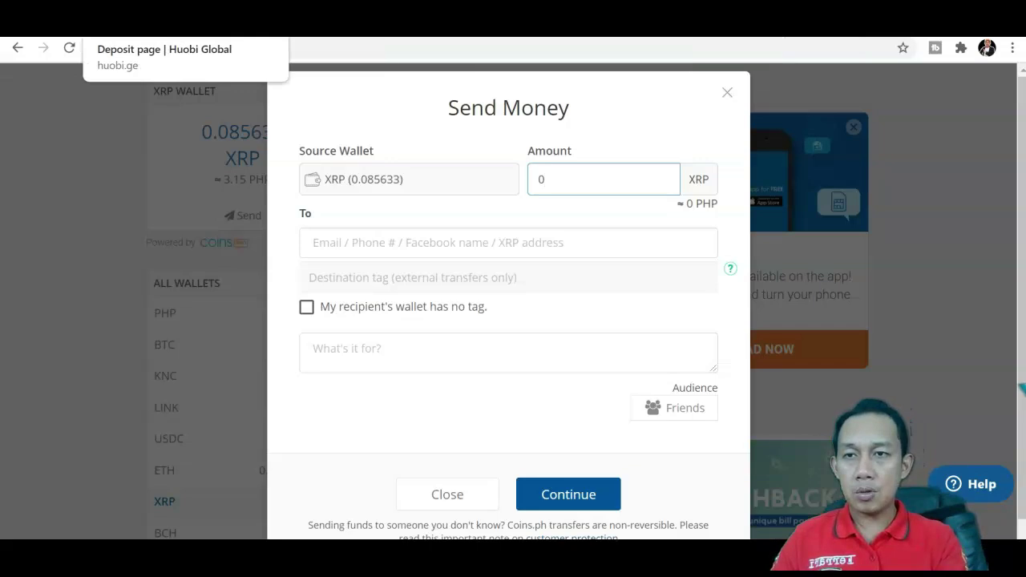
pyautogui.click(112, 24)
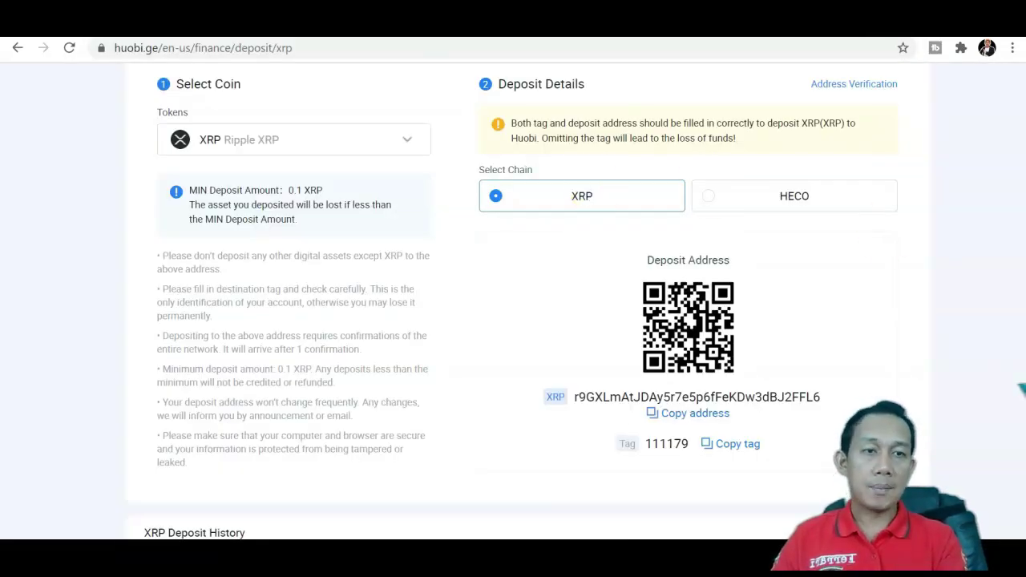
# Step: Show Assets Overview with 0.00000000 BTC in total, Exchange and Margin accounts
pyautogui.scroll(2, 513, 321)
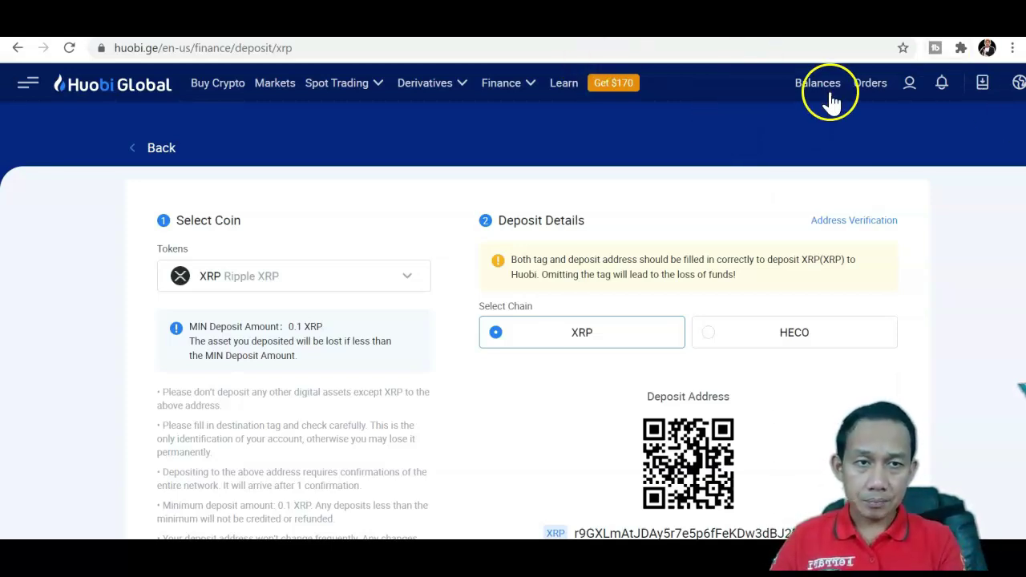
pyautogui.moveTo(836, 103)
pyautogui.click(825, 129)
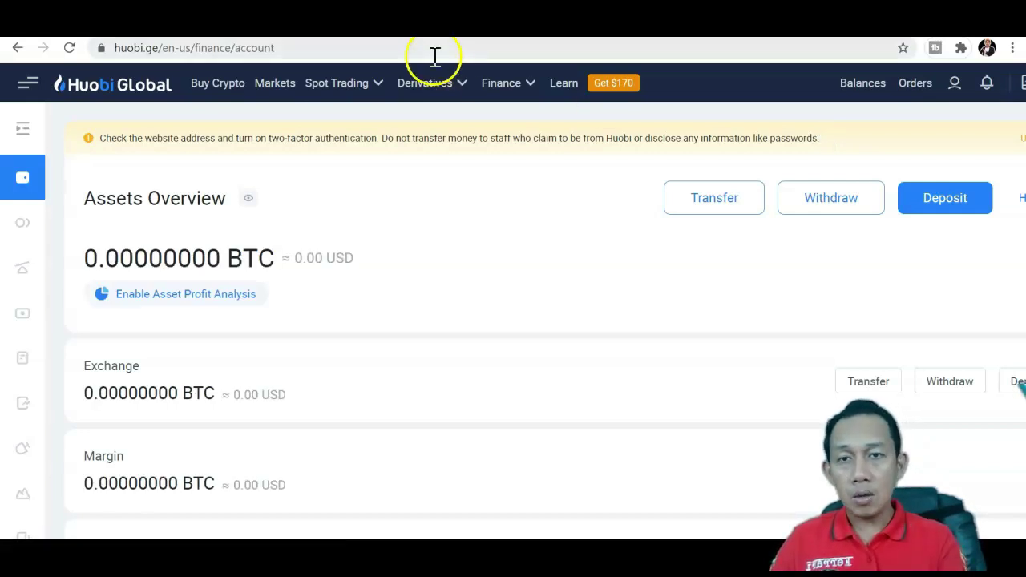
pyautogui.moveTo(348, 99)
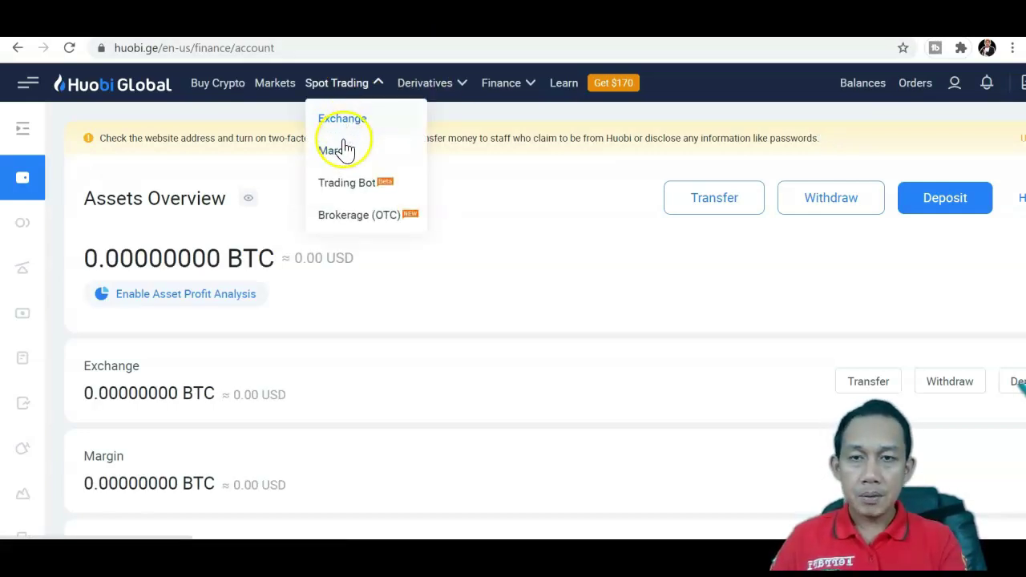
# Step: Go to the BTC/USDT spot exchange page and dismiss the ETP trading tip
pyautogui.click(345, 124)
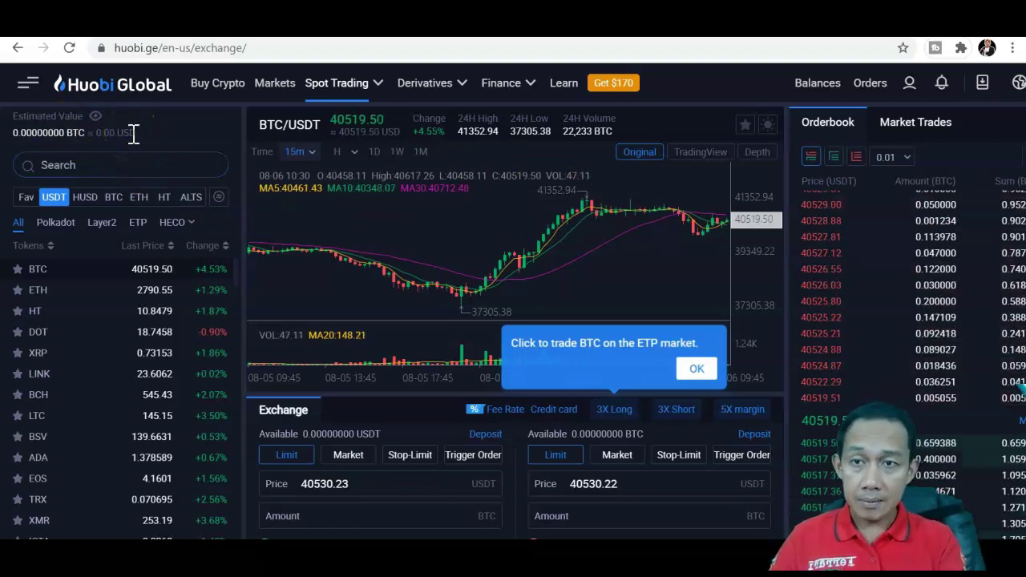
pyautogui.click(48, 166)
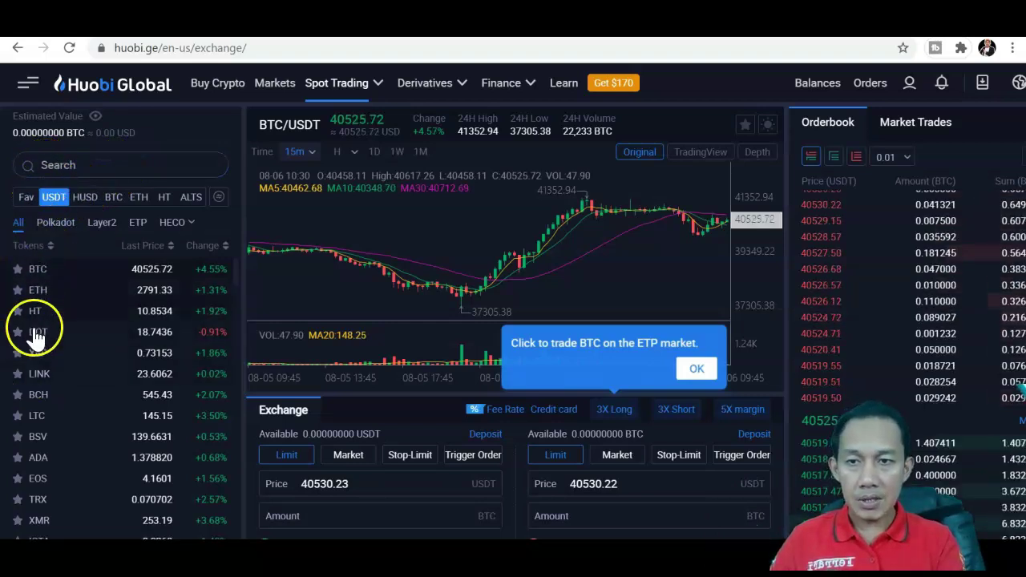
pyautogui.click(693, 159)
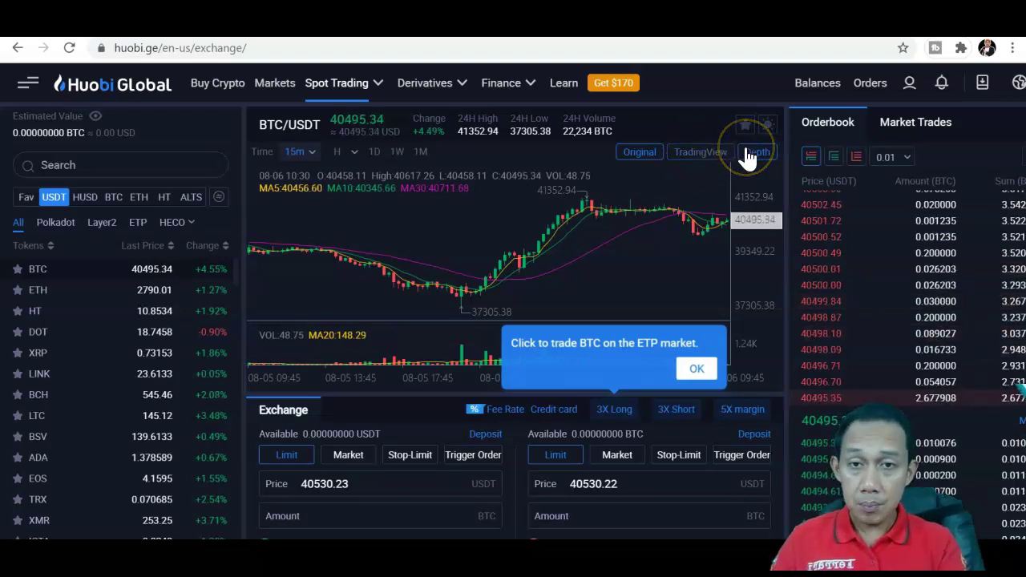
pyautogui.click(693, 370)
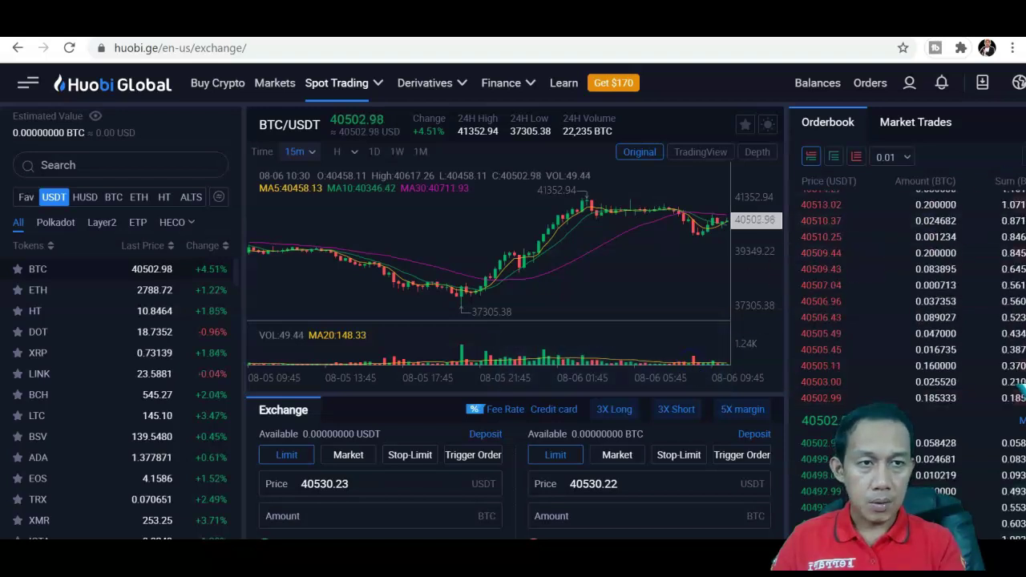
# Step: Drag the buy amount slider and attempt Buy BTC at the 40530.23 USDT limit price
pyautogui.scroll(-4, 864, 257)
pyautogui.scroll(1, 513, 288)
pyautogui.scroll(-1, 513, 288)
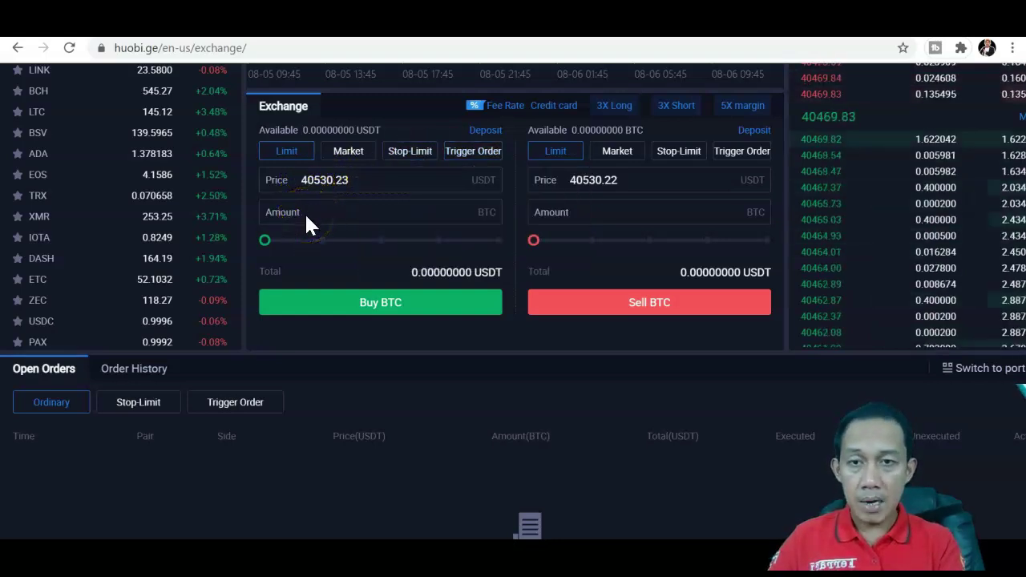
pyautogui.moveTo(266, 239); pyautogui.dragTo(364, 265)
pyautogui.moveTo(296, 244)
pyautogui.mouseDown()
pyautogui.moveTo(492, 241)
pyautogui.moveTo(304, 244)
pyautogui.mouseUp()
pyautogui.moveTo(485, 244); pyautogui.dragTo(361, 271)
pyautogui.click(362, 308)
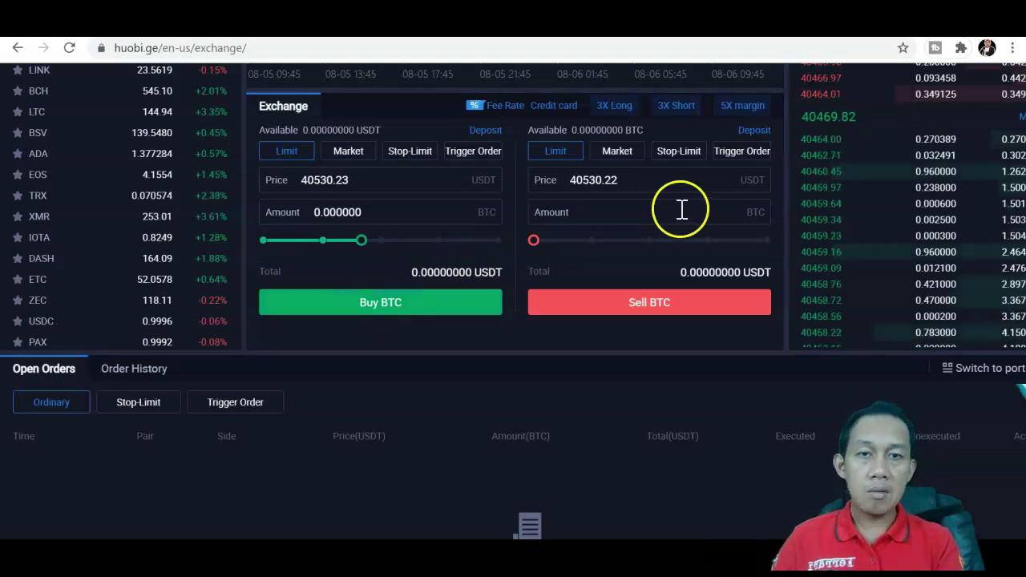
pyautogui.scroll(1, 513, 300)
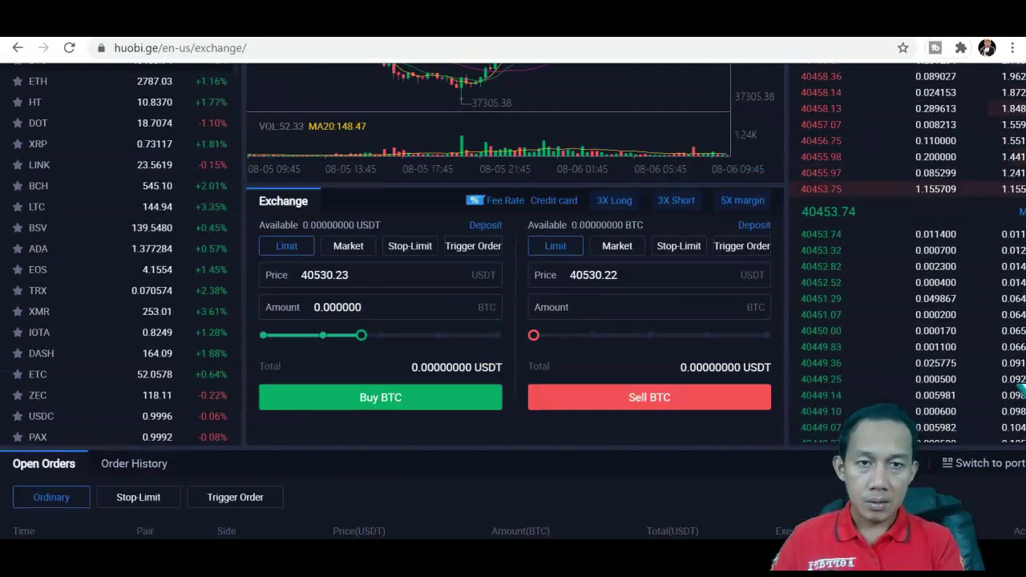